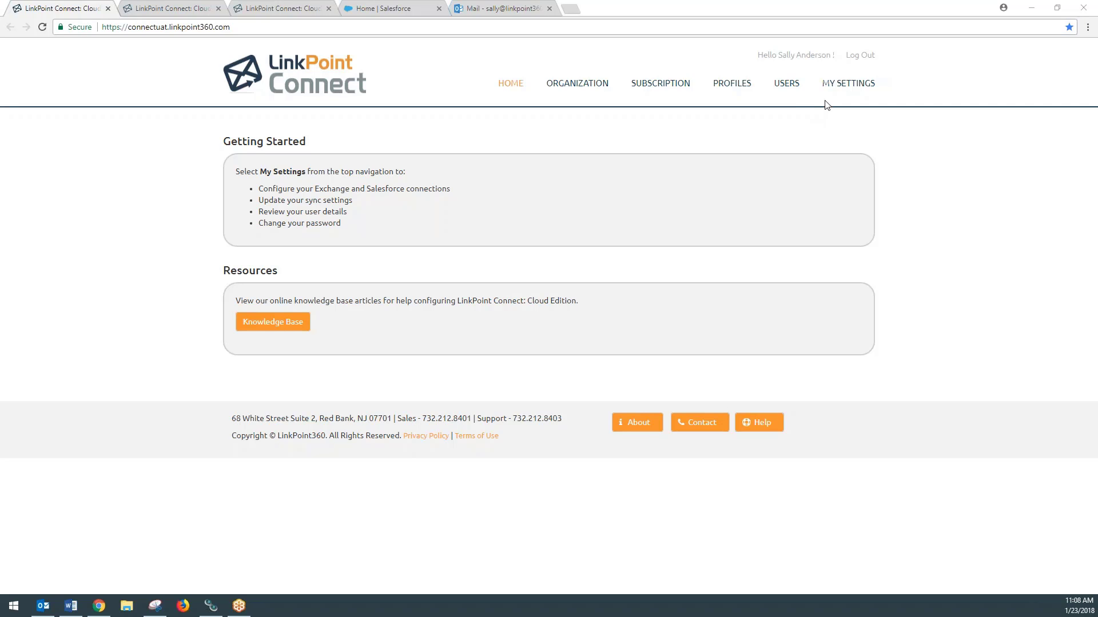
Open the personal settings page and check the Salesforce and Exchange host connections
click(837, 84)
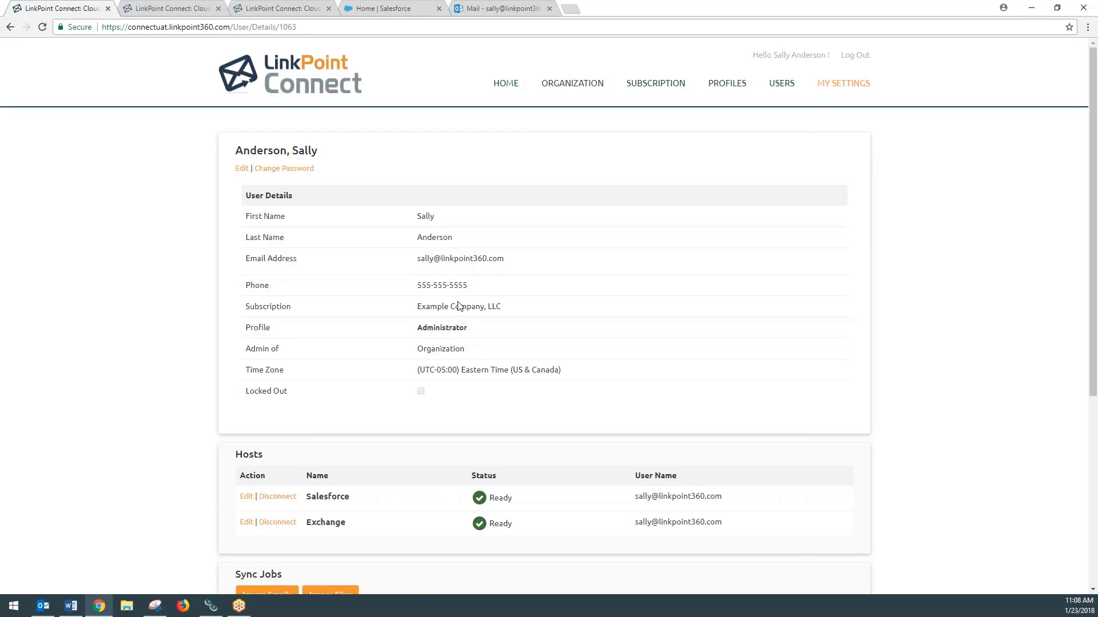
scroll(460, 309, down, 3)
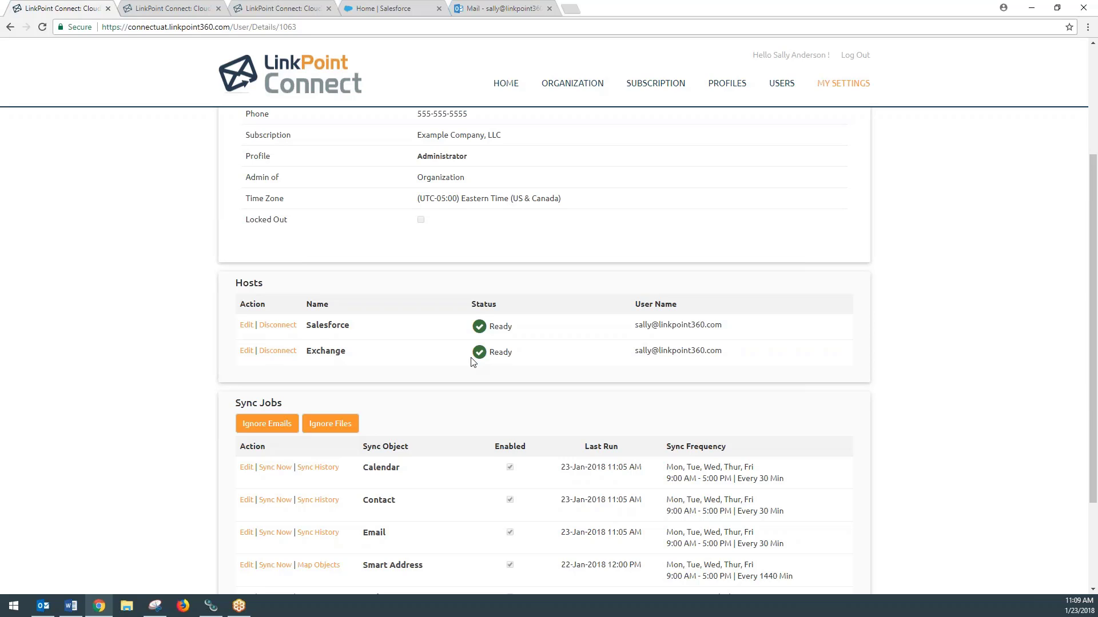
View the Connection Disrupted notice in Snipping Tool and the enlarged maintenance banner screenshot in Dropbox, closing the Dropbox page when done
click(153, 606)
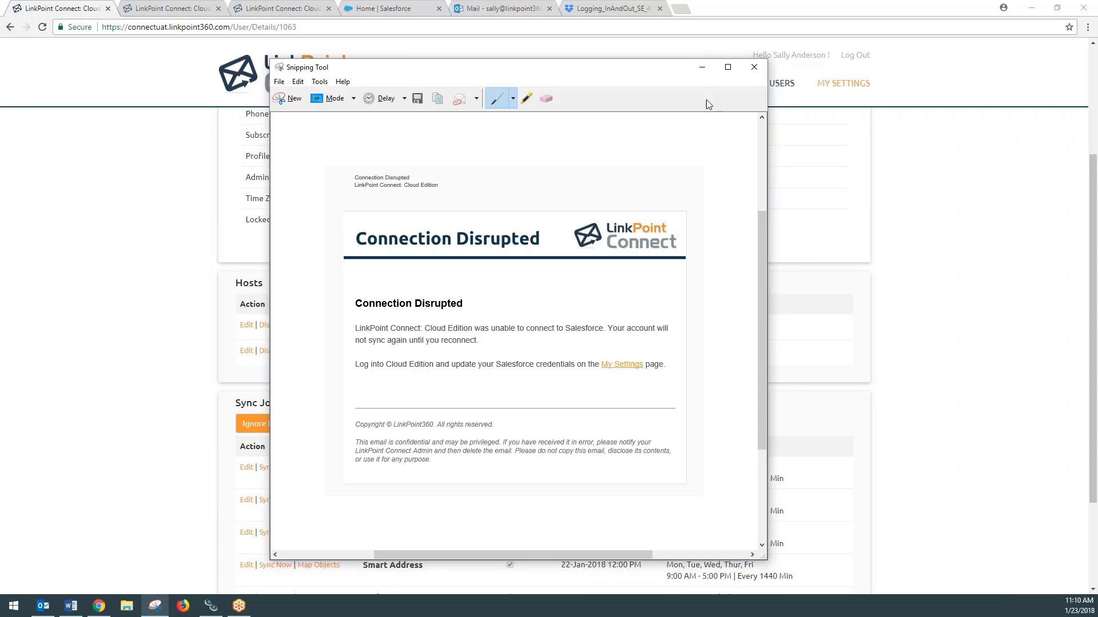
click(702, 67)
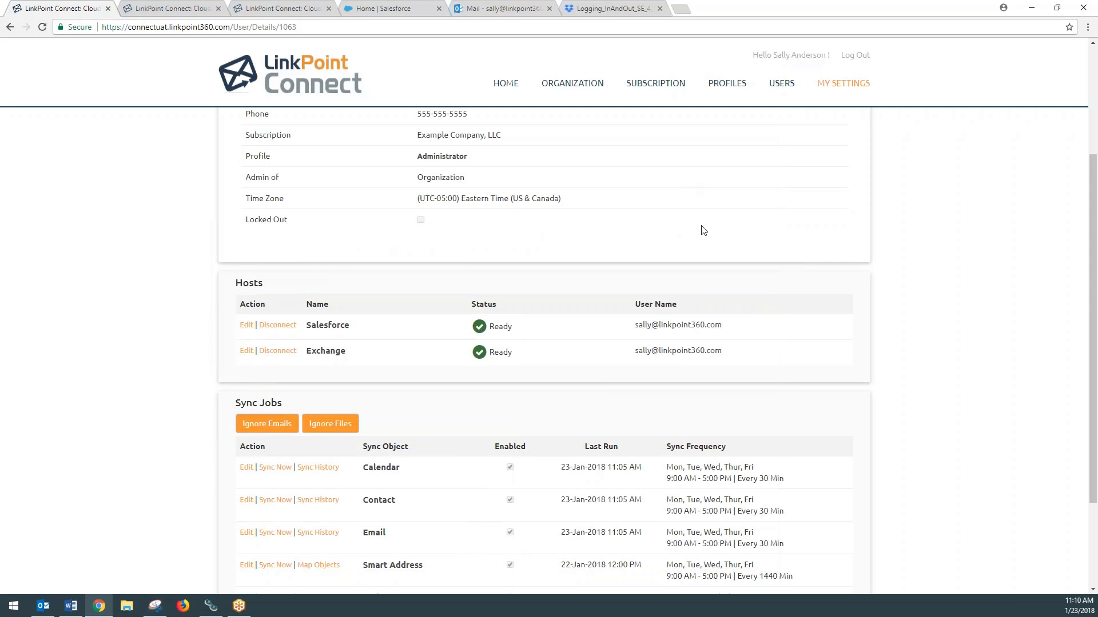
click(614, 5)
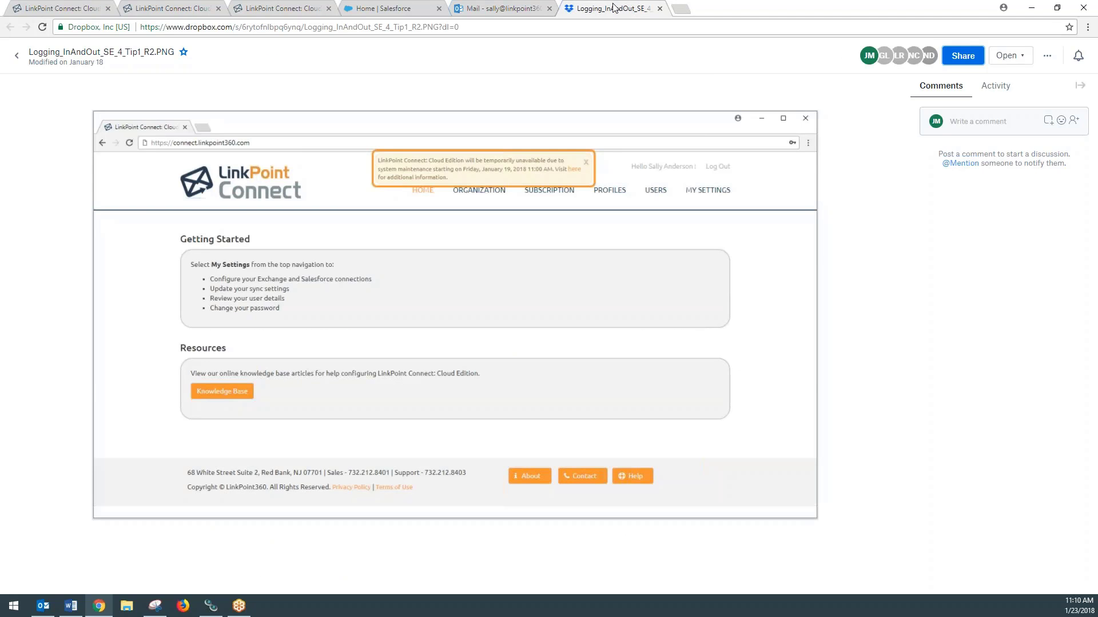
click(737, 117)
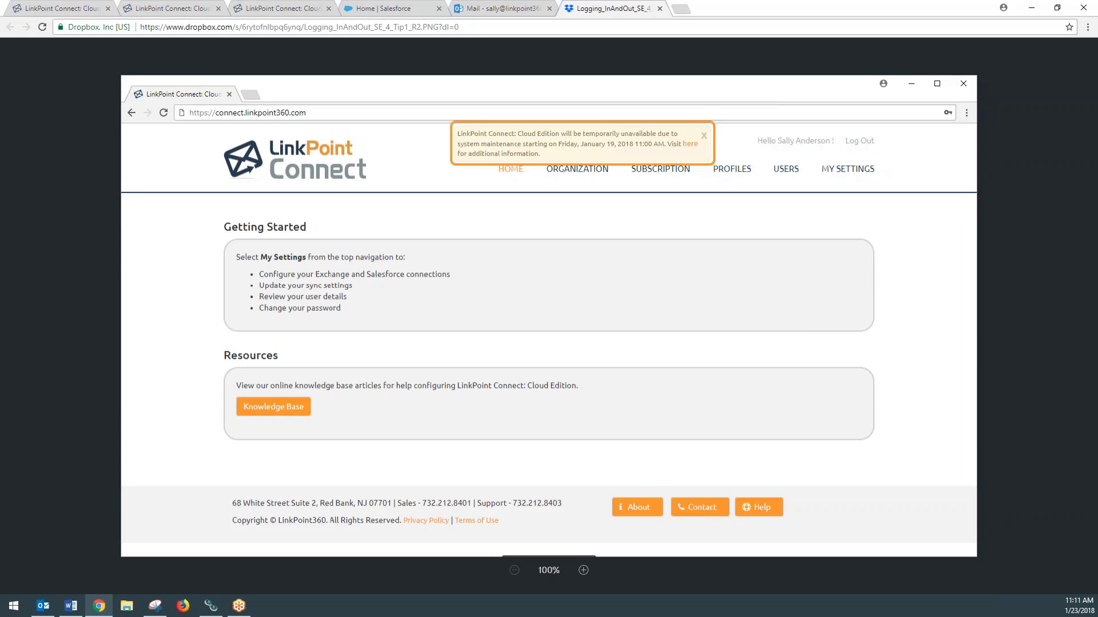
click(660, 9)
click(26, 7)
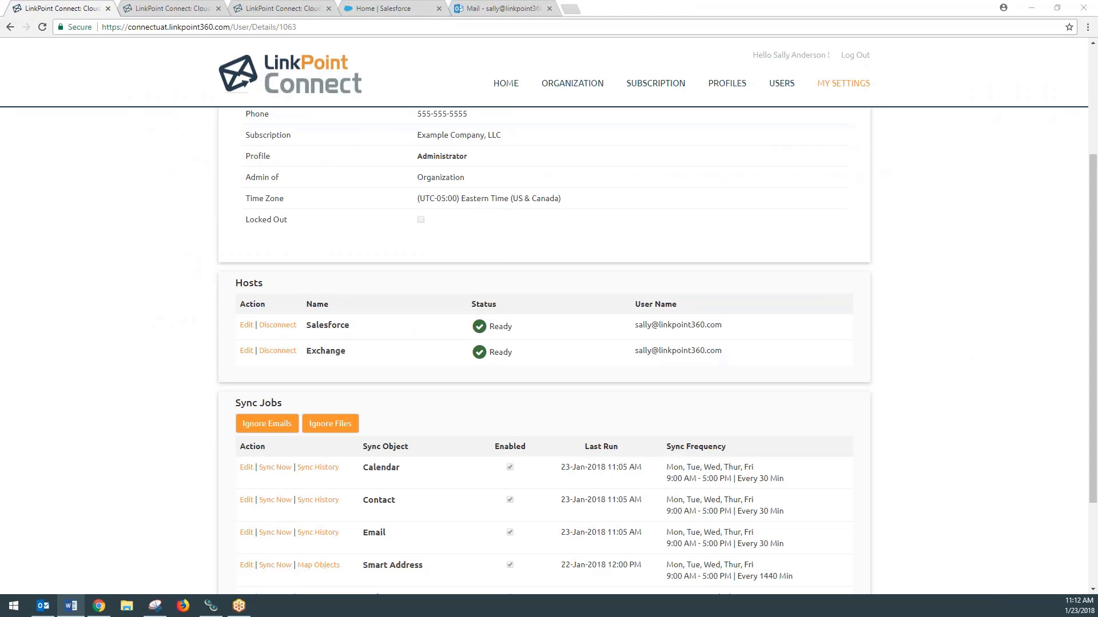
Review the Email sync job's settings, including the option to automatically record all attachments, and leave without saving
click(140, 259)
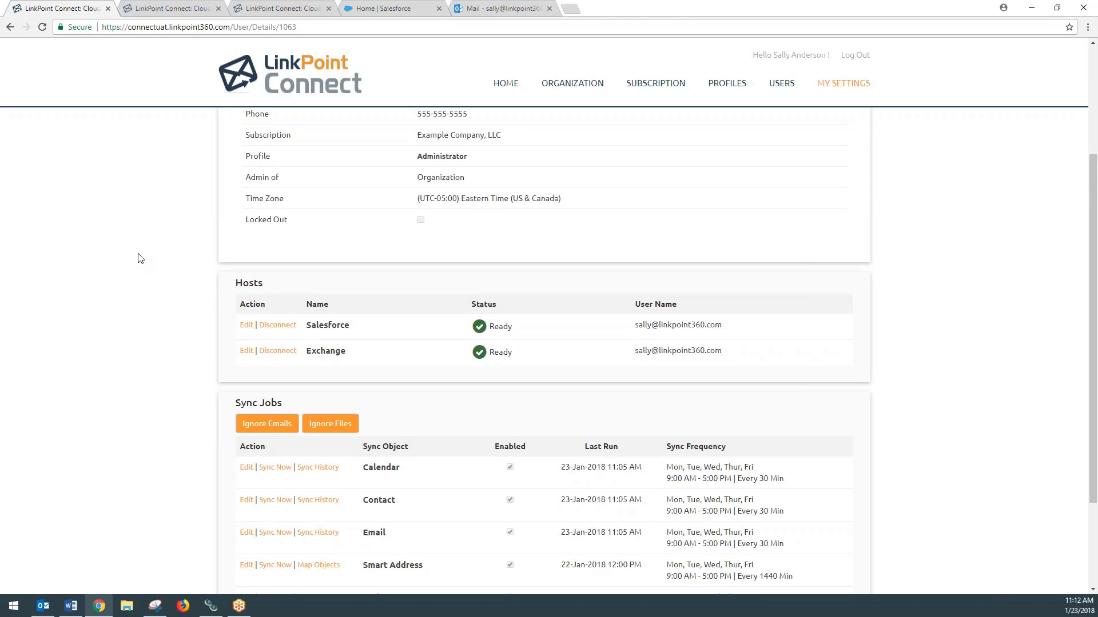
scroll(140, 259, down, 2)
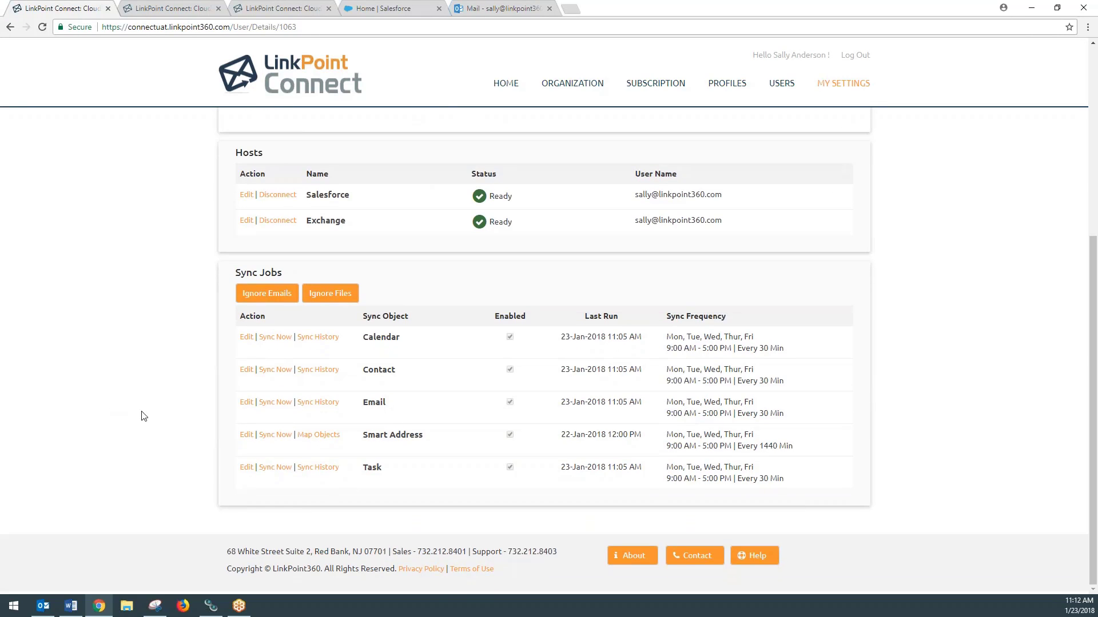
click(247, 402)
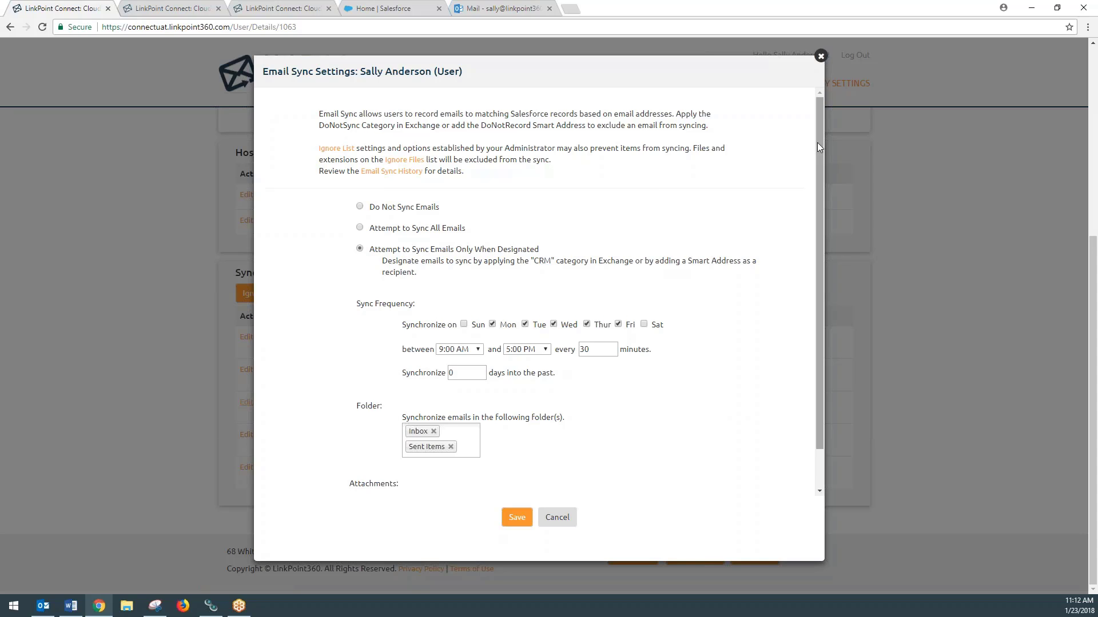
drag(817, 142, 818, 186)
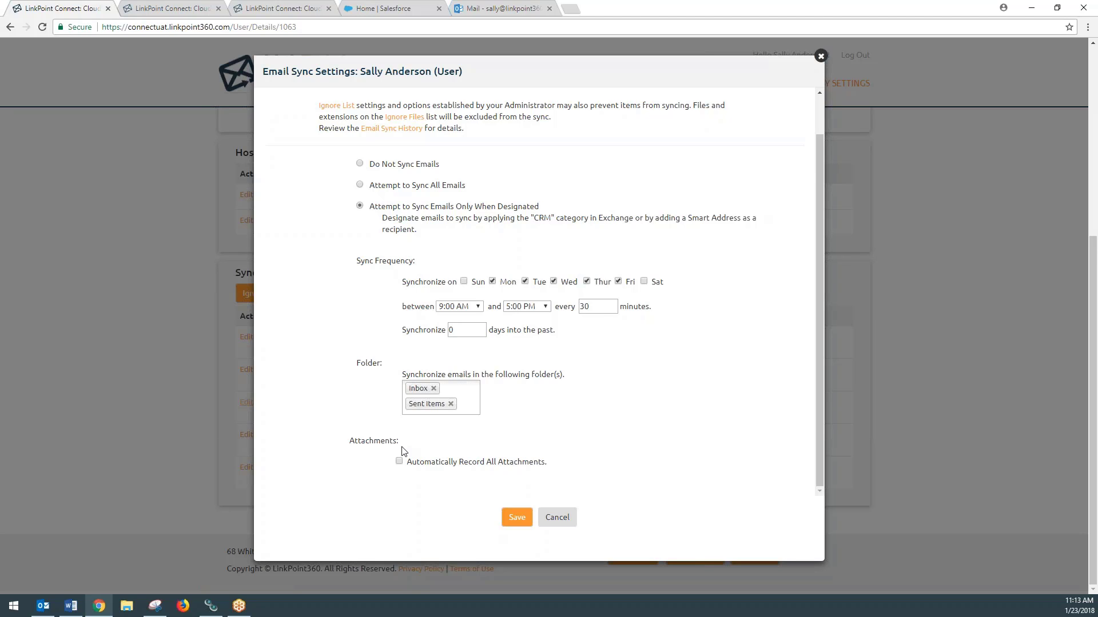
click(399, 461)
click(400, 461)
click(556, 517)
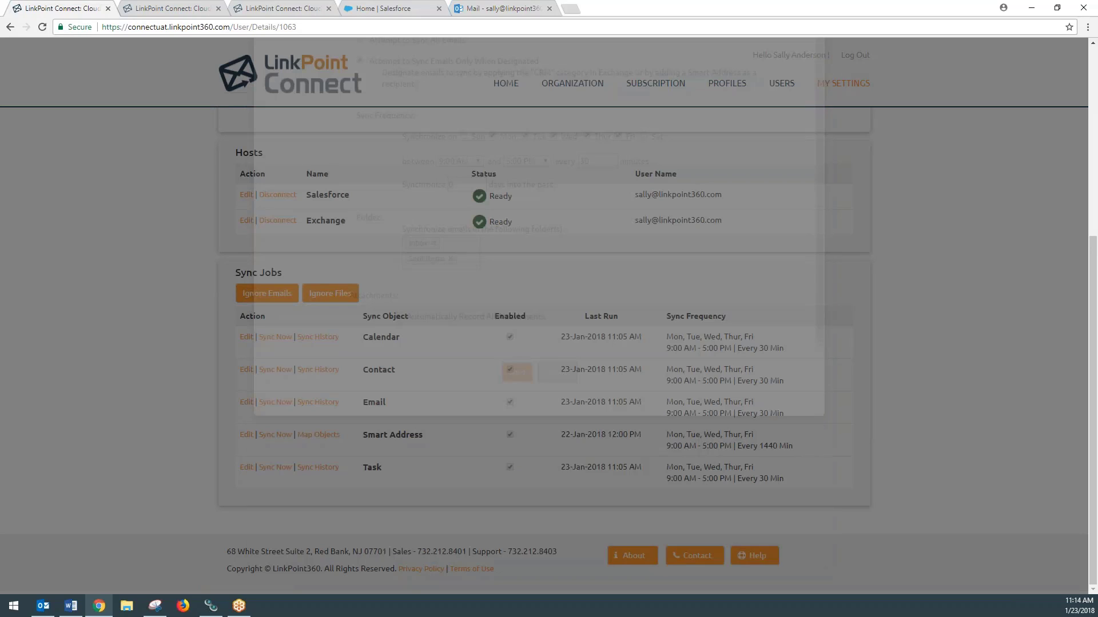
Switch to Outlook and address the new email to the client contact
click(510, 6)
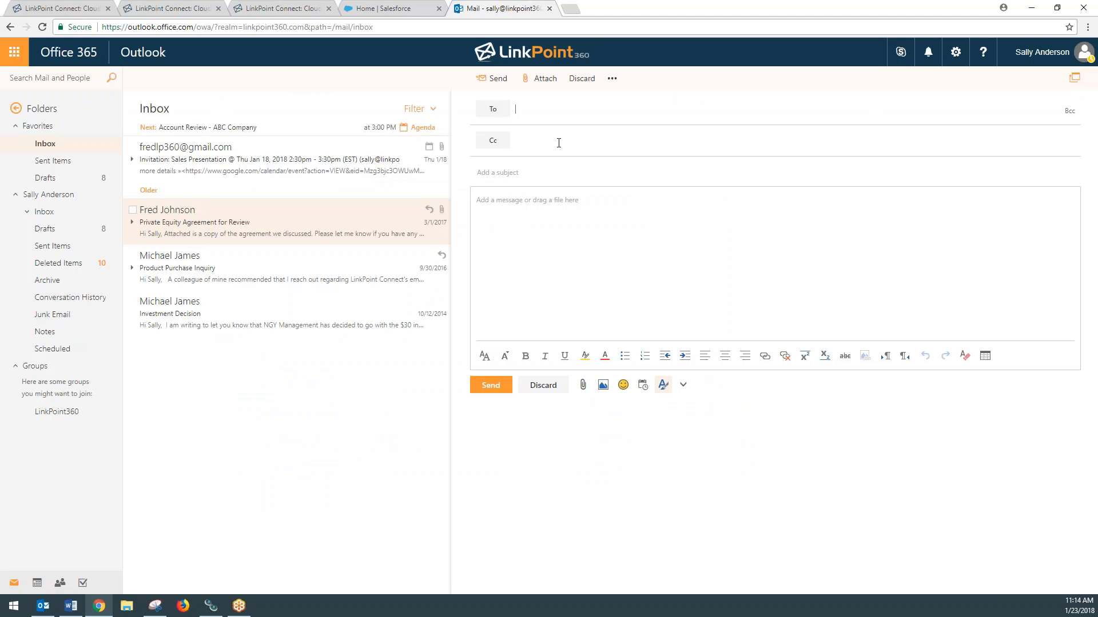
text(fred)
key(Return)
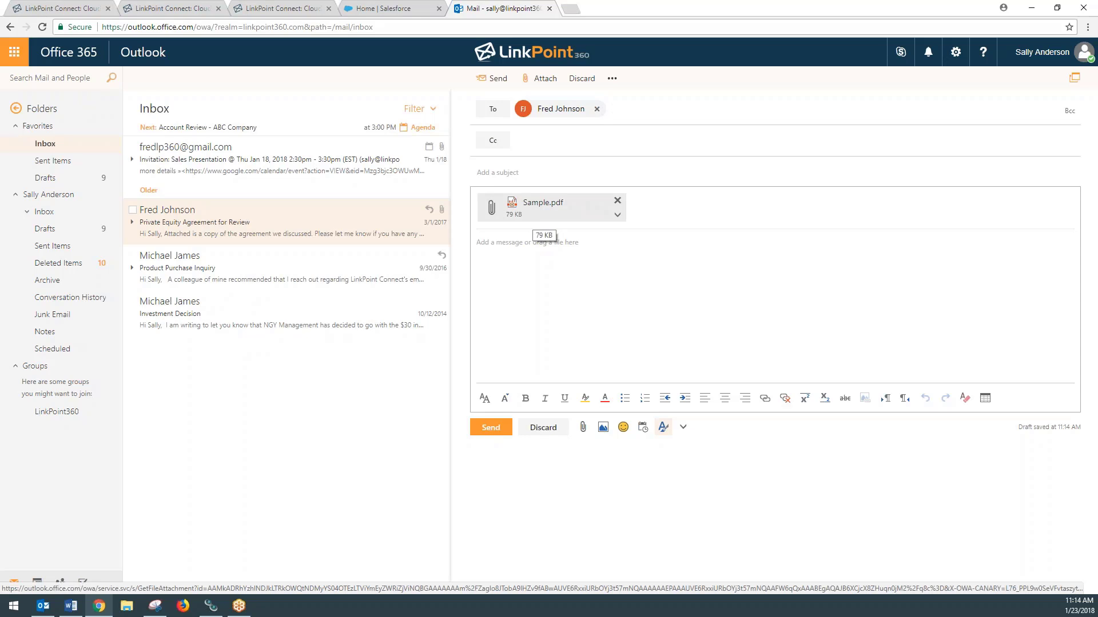
Show the email's Bcc line and add the Record Attachments Smart Address as a Bcc recipient
click(1069, 111)
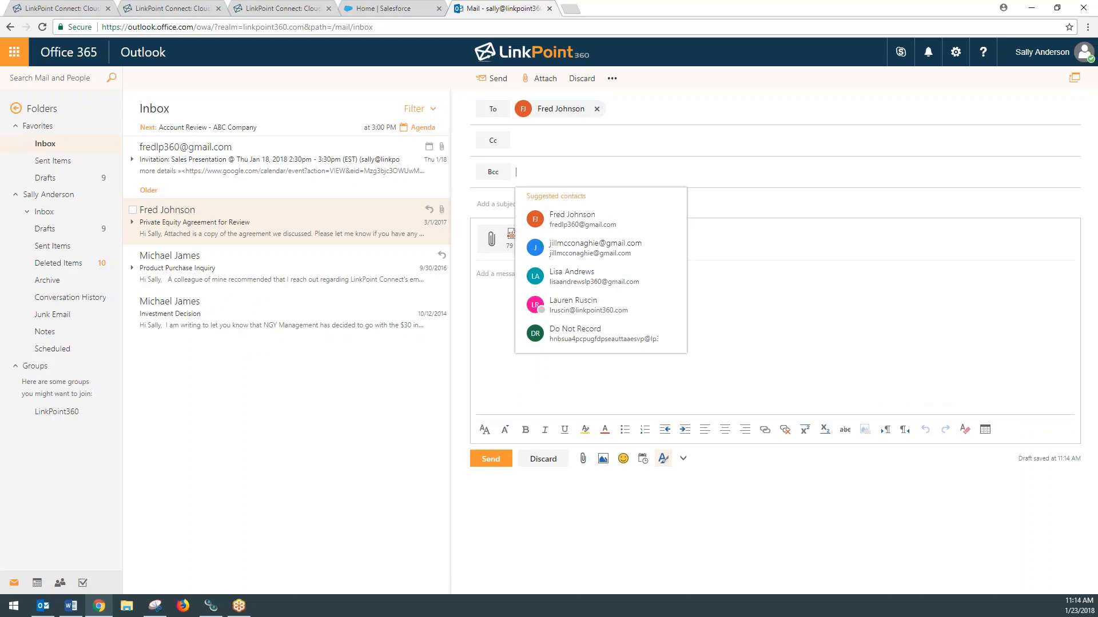
click(713, 297)
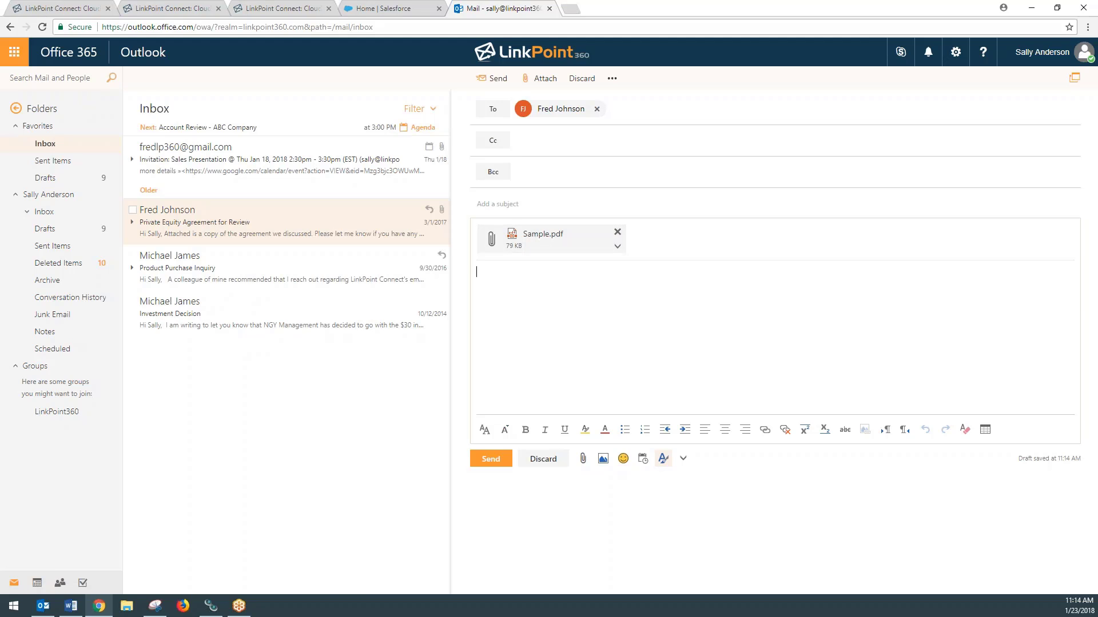
click(567, 179)
text(record)
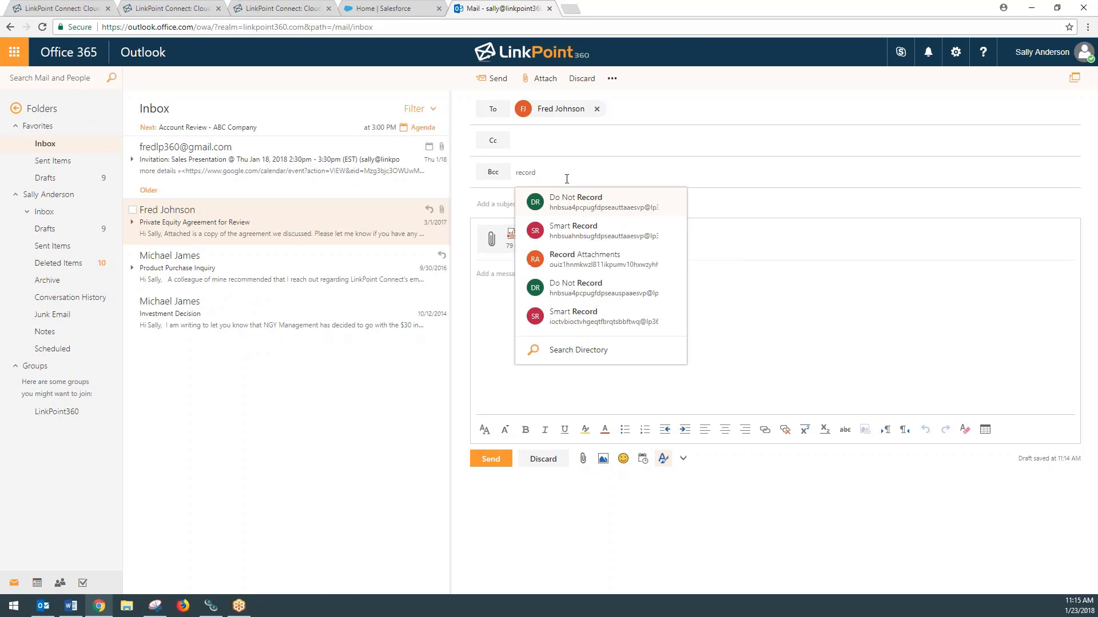
click(597, 245)
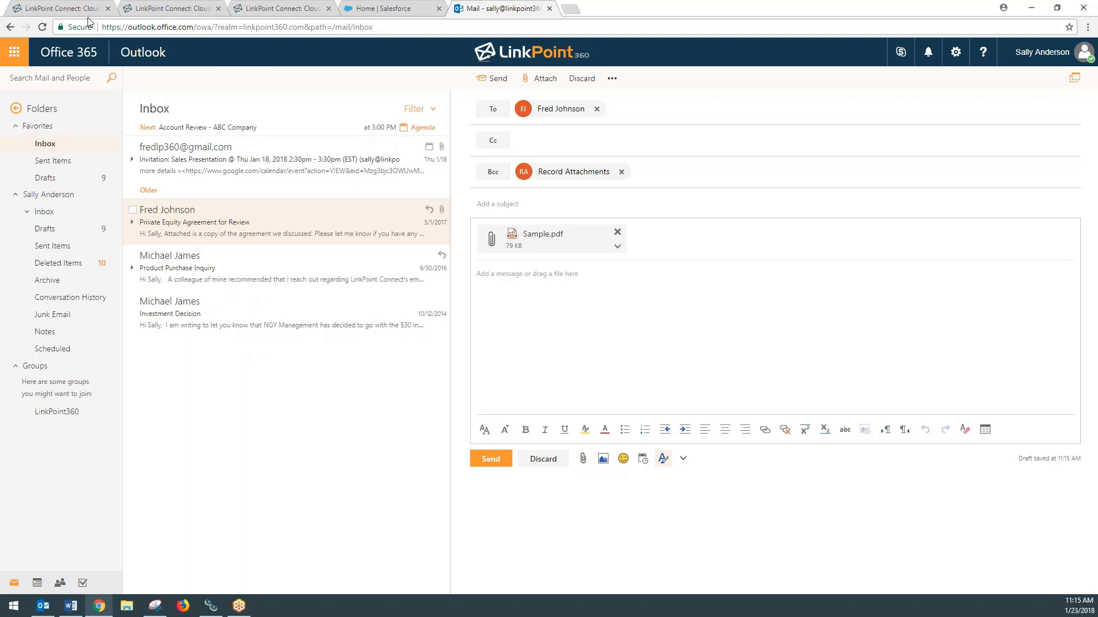
Return to LinkPoint Connect and open the user's Ignore Files list in a separate browser tab
click(49, 7)
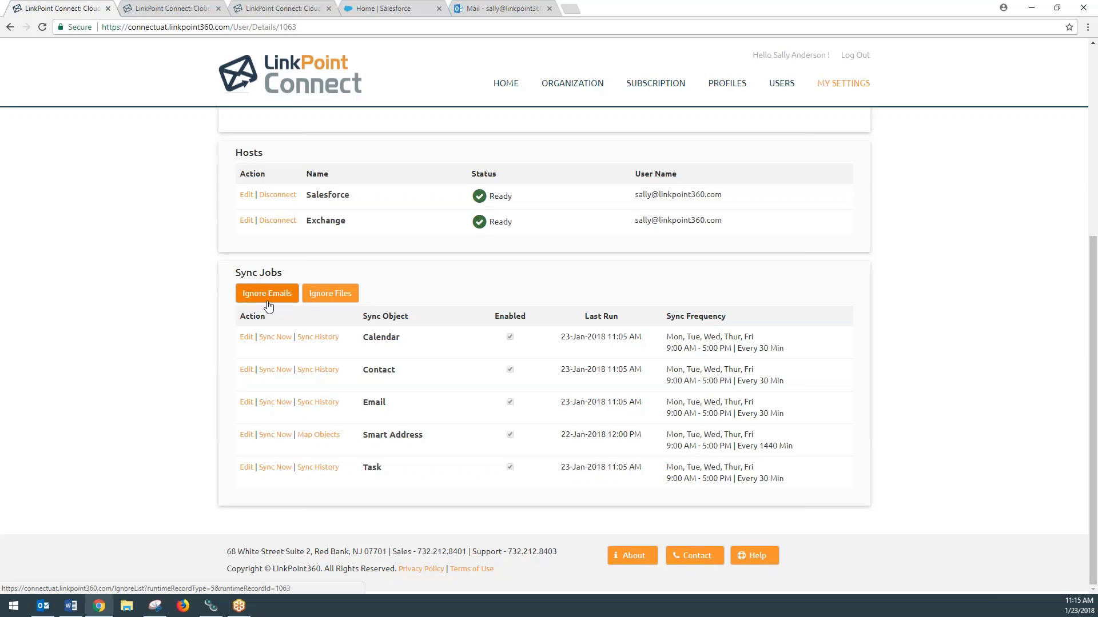
right_click(338, 299)
click(339, 303)
click(171, 8)
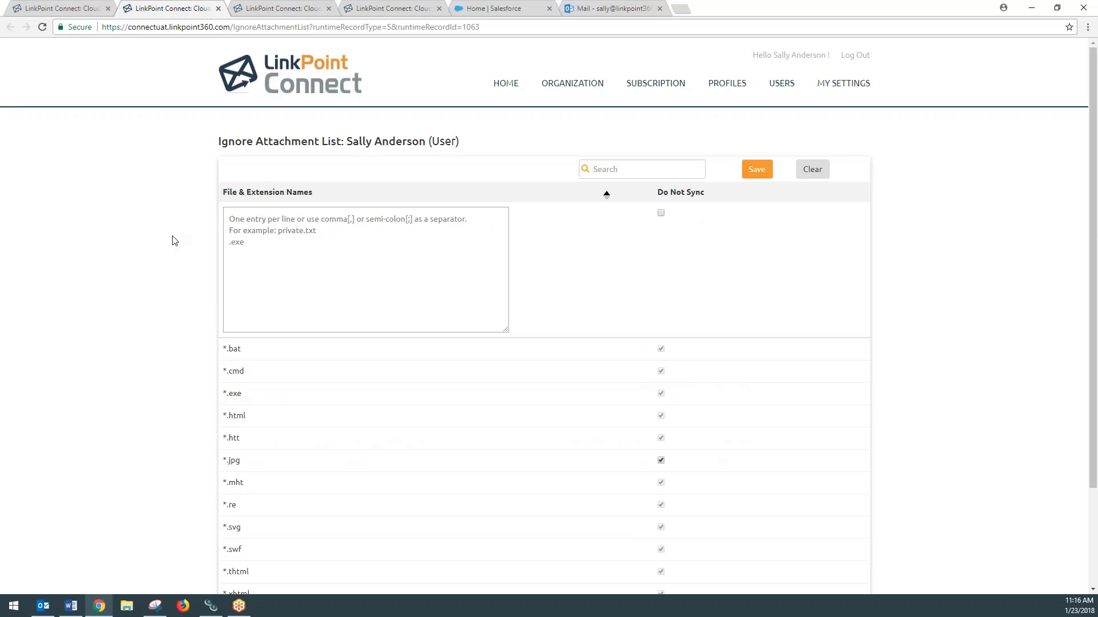
Clear Do Not Sync for the *.jpg and twitter.png entries and save the ignore attachment list
scroll(272, 301, down, 3)
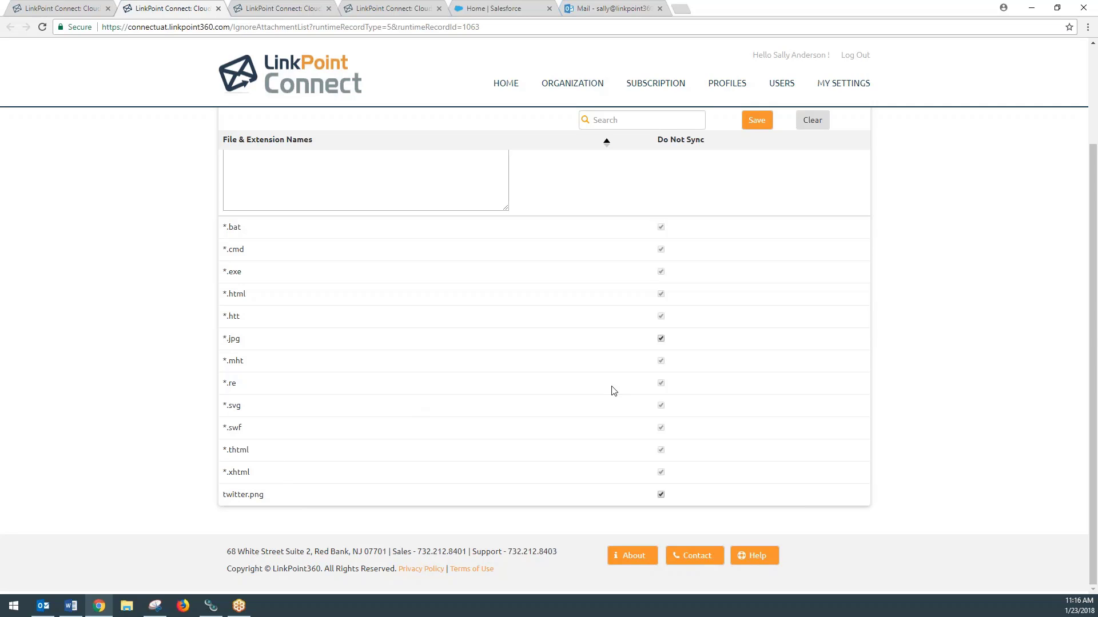
click(662, 339)
click(661, 495)
click(757, 120)
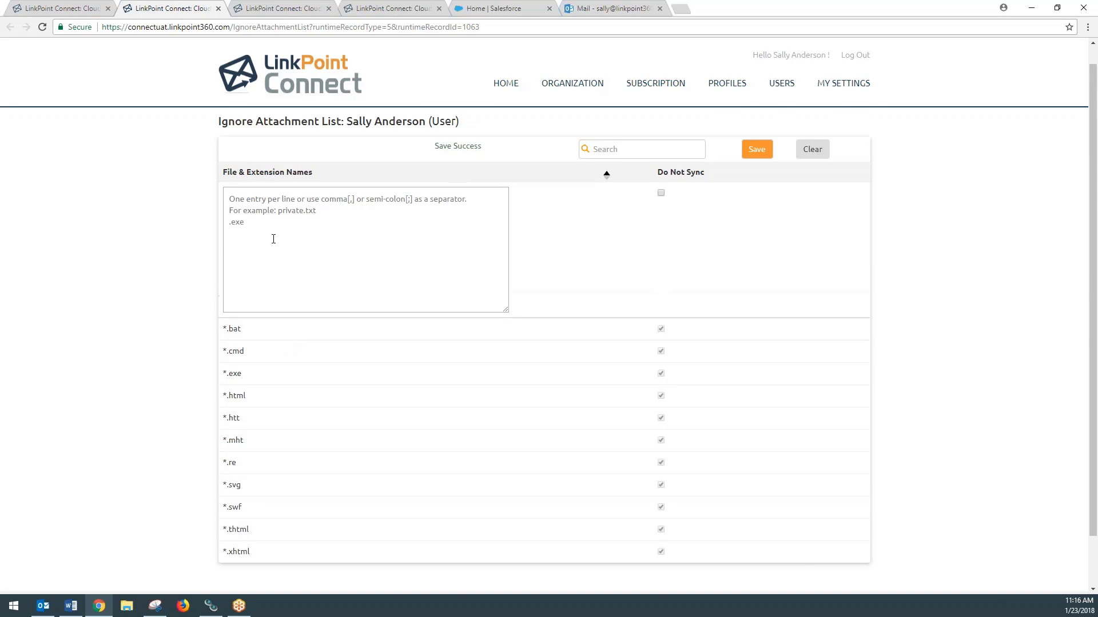
Enter twitter.png, linkedin and *.jpg on separate lines as new file and extension names to ignore
click(275, 236)
text(twitter)
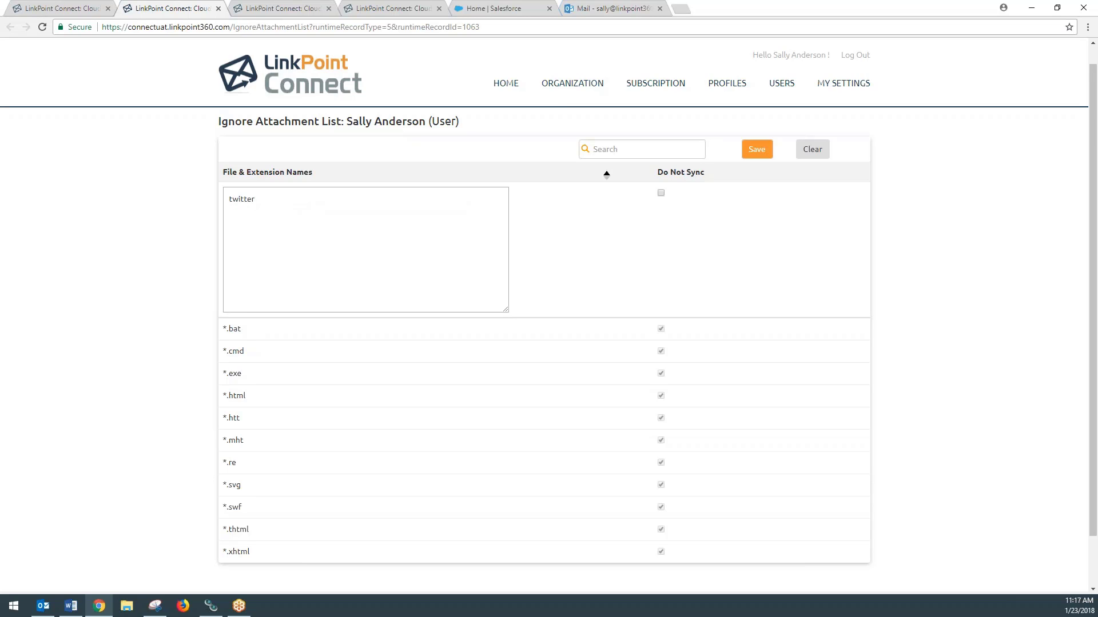
text(.png )
text(linkedin)
text(.)
key(BackSpace)
key(Return)
text(*.jpg)
key(ctrl+a)
click(267, 255)
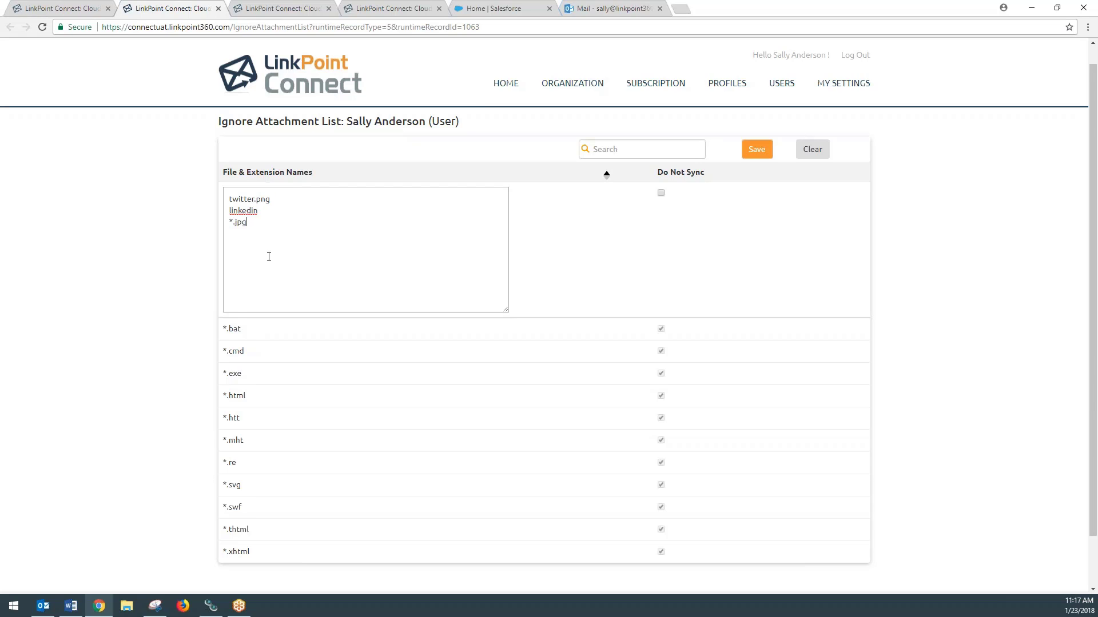
Mark the new entries as Do Not Sync and save, checking twitter.png and linkedin in the list
click(662, 193)
click(757, 150)
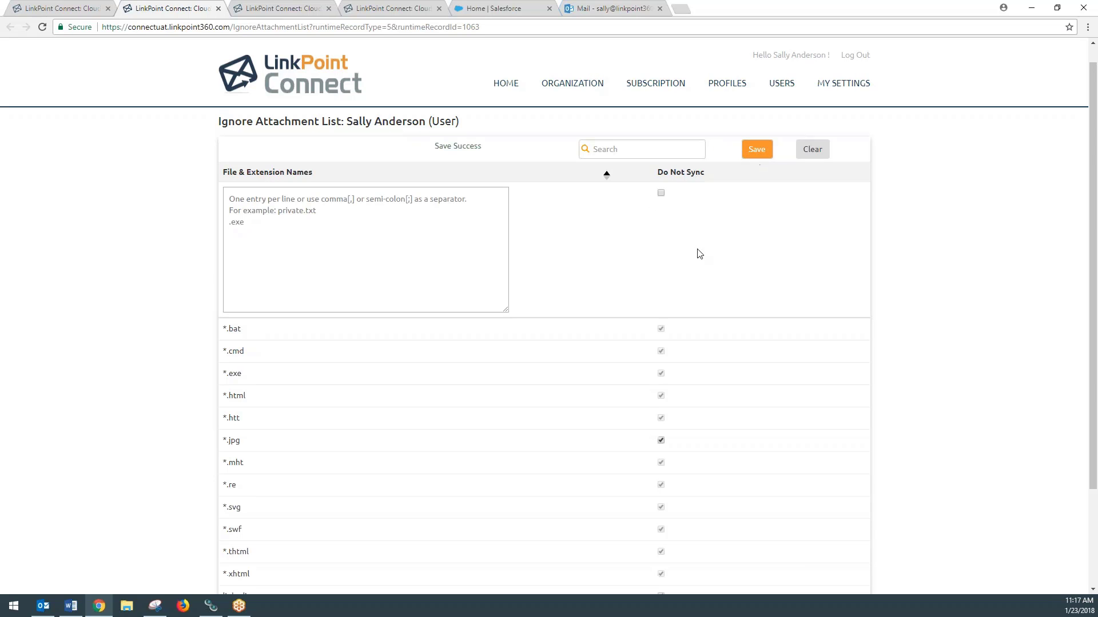
scroll(461, 241, down, 3)
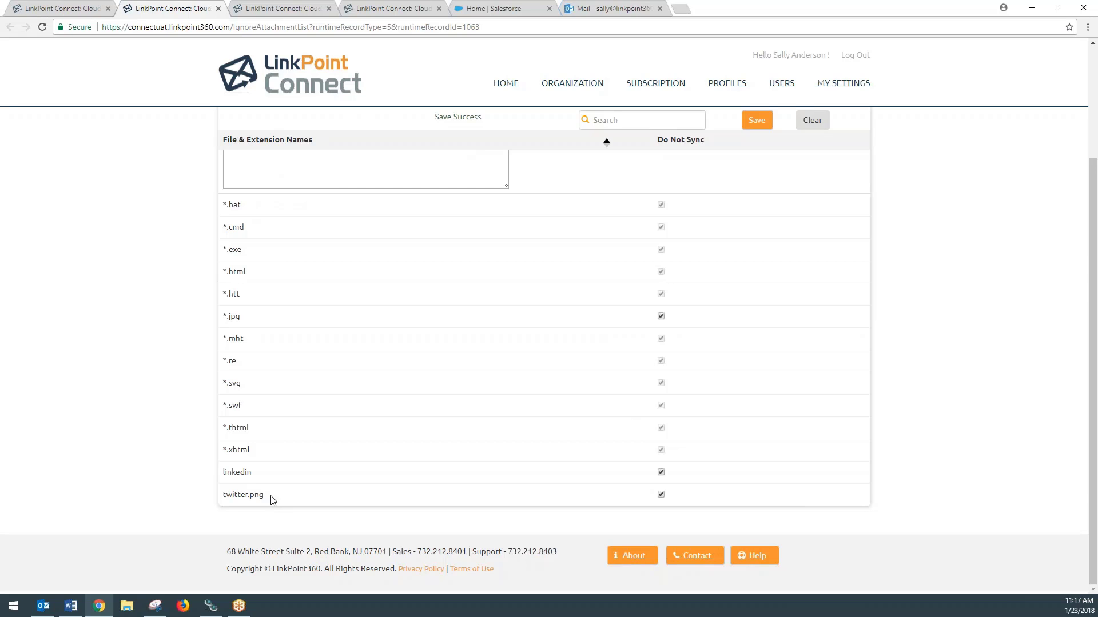
drag(268, 495, 222, 495)
click(239, 504)
drag(236, 473, 252, 473)
click(252, 474)
Add linkpoint_brochure.pdf as a Do Not Sync entry and save, check it in the list and close the ignore list page
scroll(411, 292, up, 3)
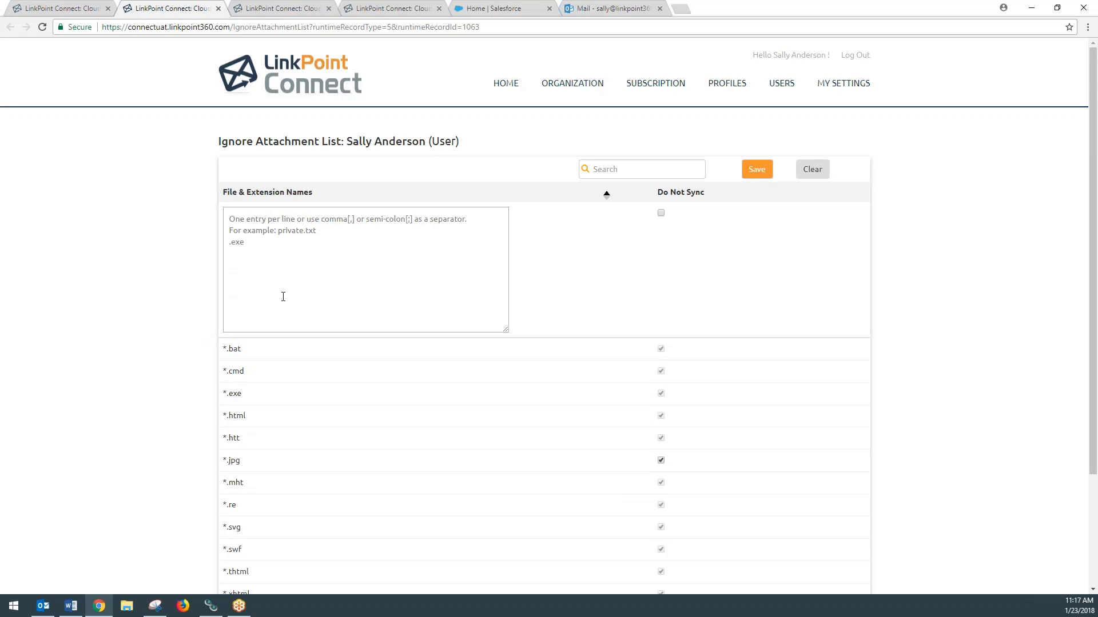
click(291, 314)
text(link)
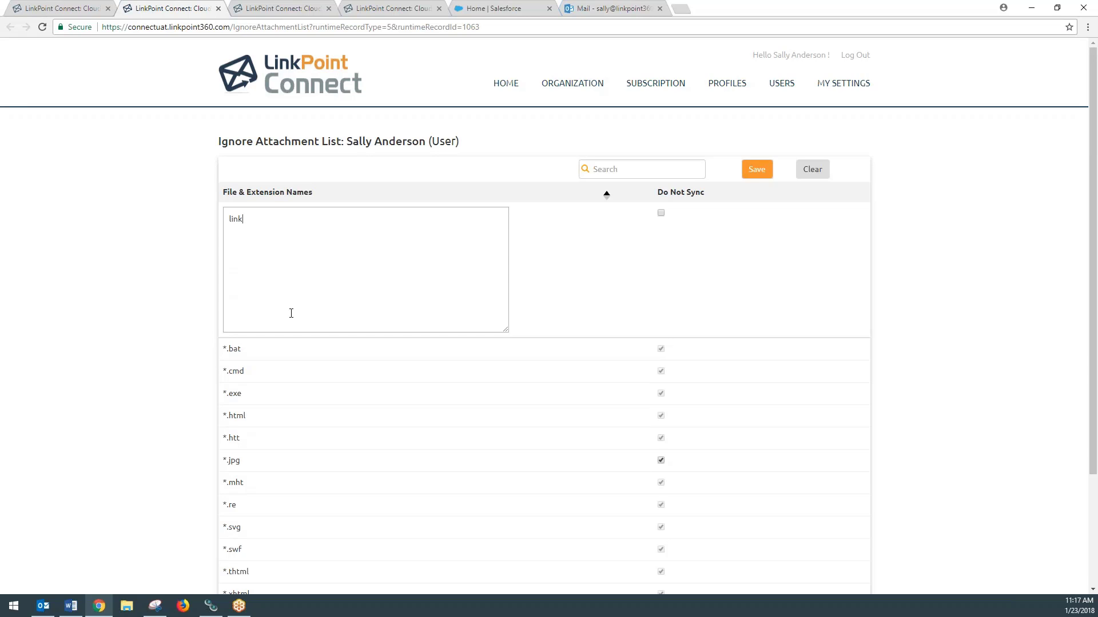
text(point_brochure.pdf)
click(661, 213)
click(754, 169)
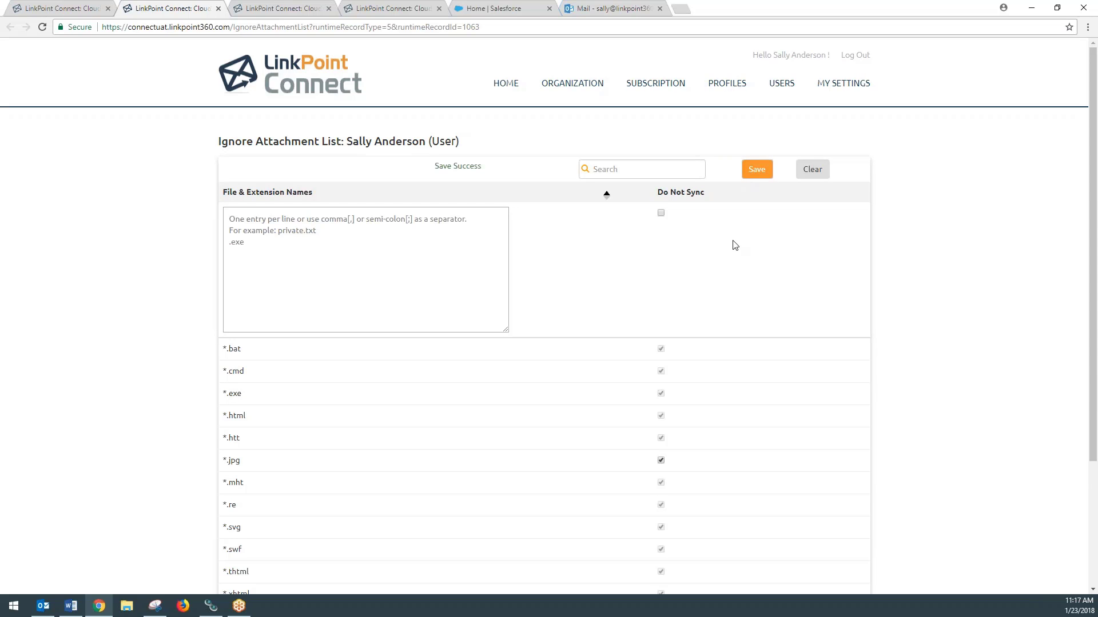
scroll(735, 245, down, 3)
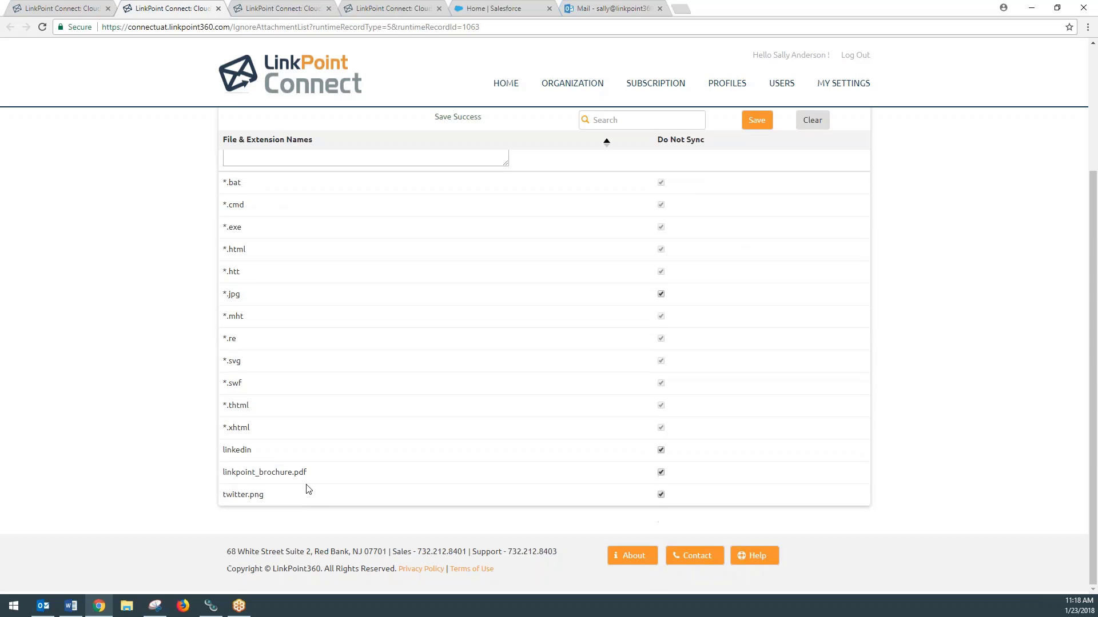
drag(318, 473, 232, 472)
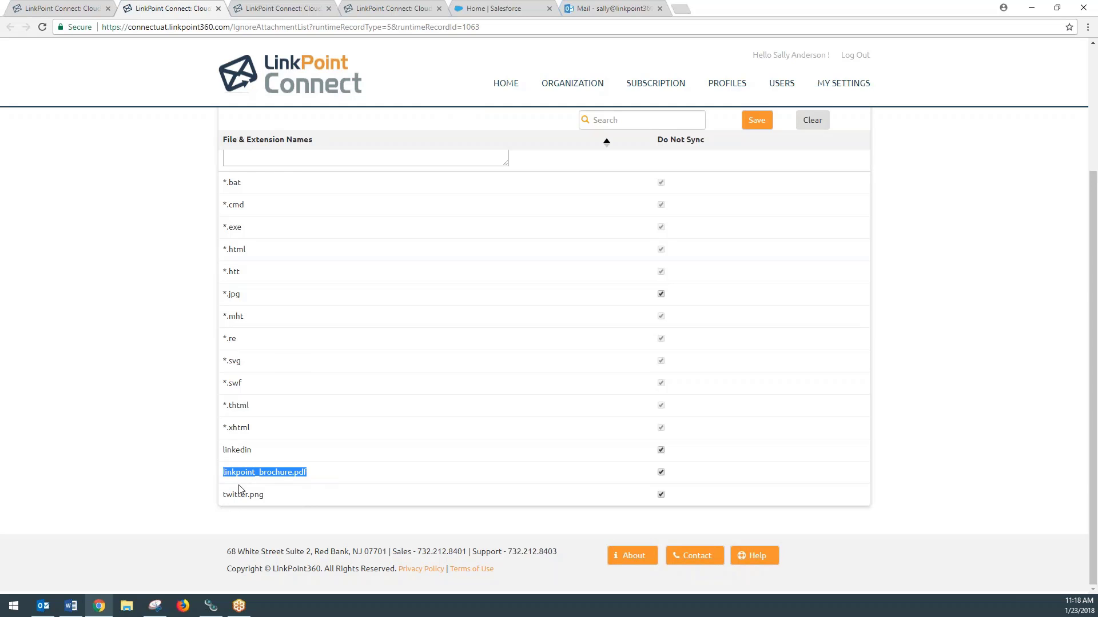
click(257, 484)
scroll(343, 483, up, 3)
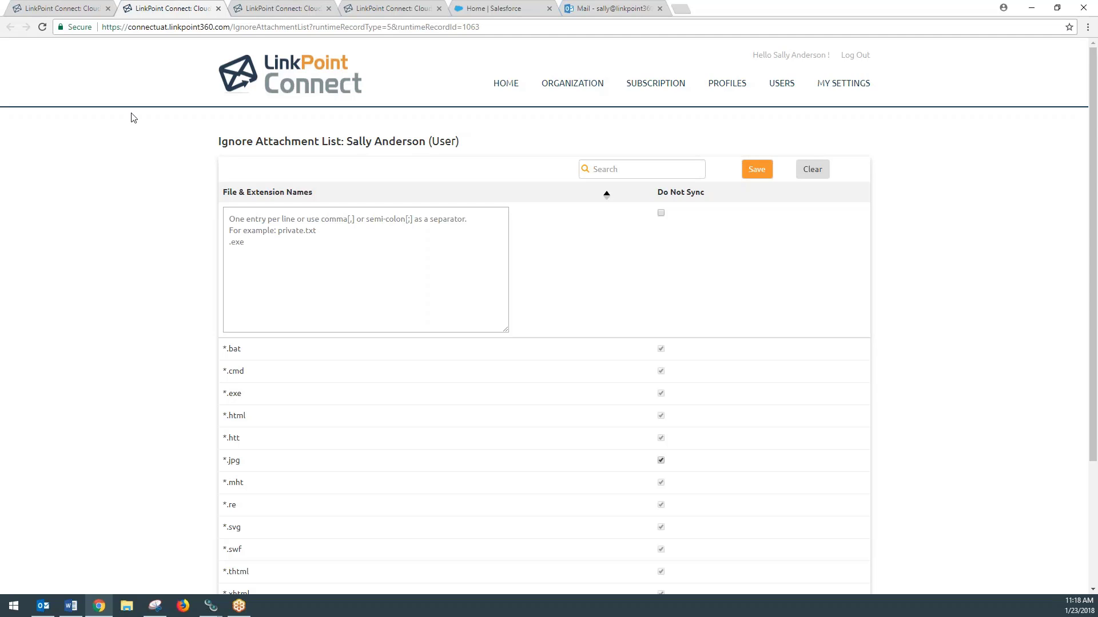
click(219, 9)
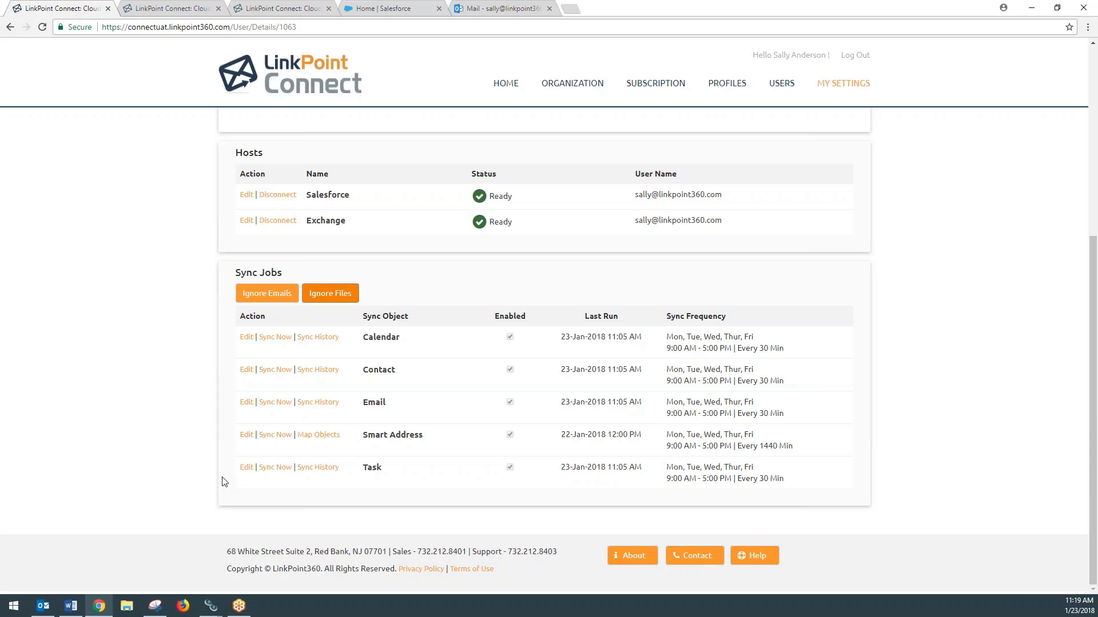
Switch to the Outlook tasks page and view the Status options of the new task form
click(478, 7)
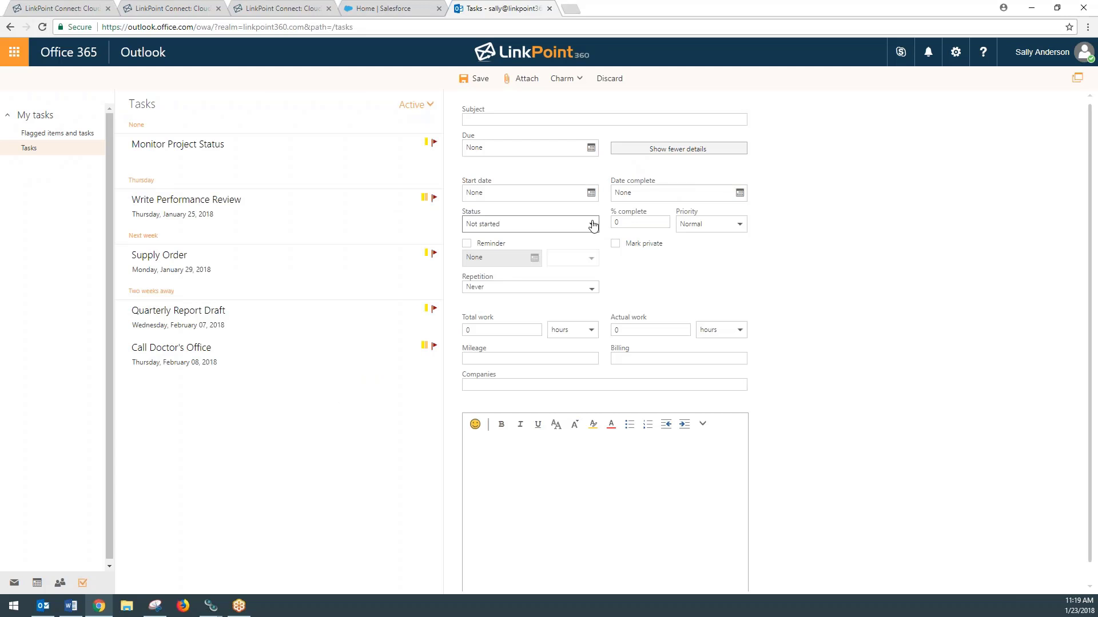
click(593, 224)
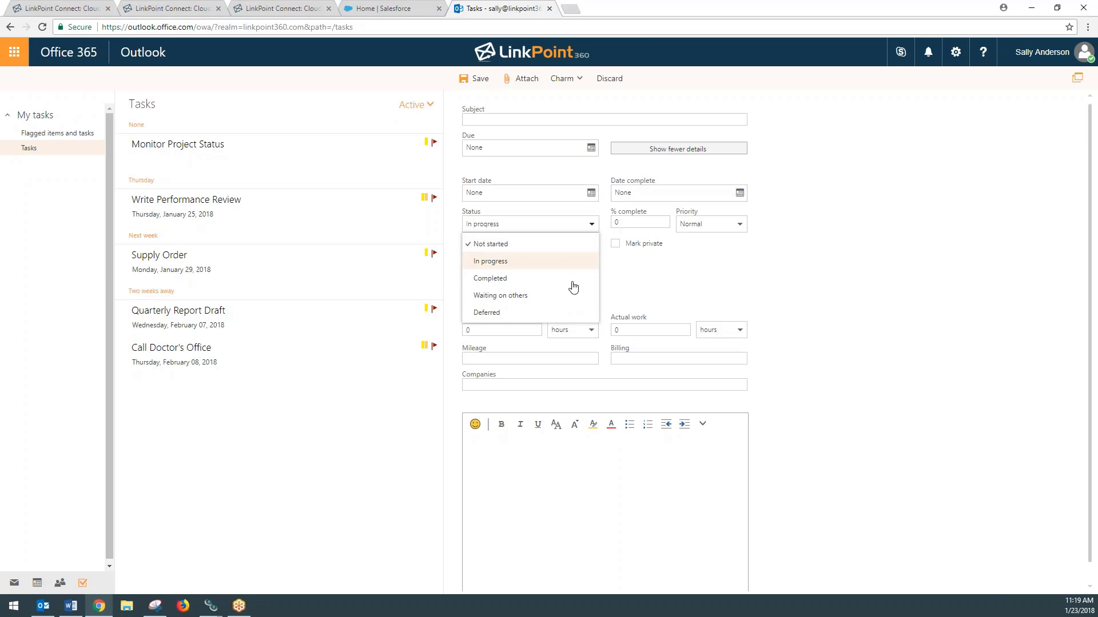
click(625, 305)
Switch to Salesforce, open the Supply Order task for editing and view its Status options
click(406, 7)
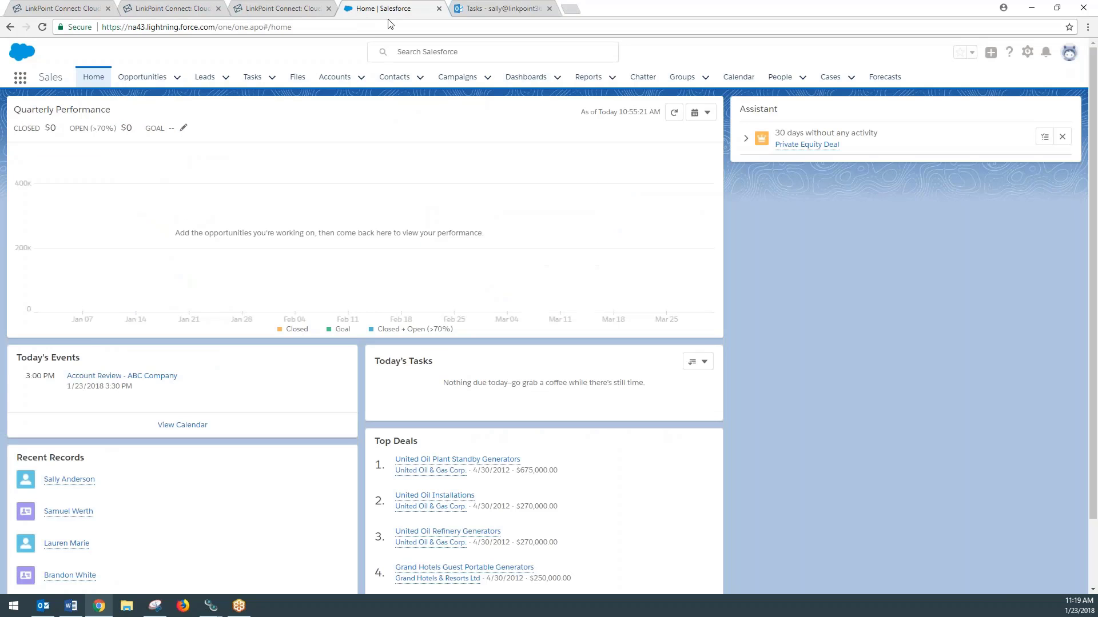
click(251, 78)
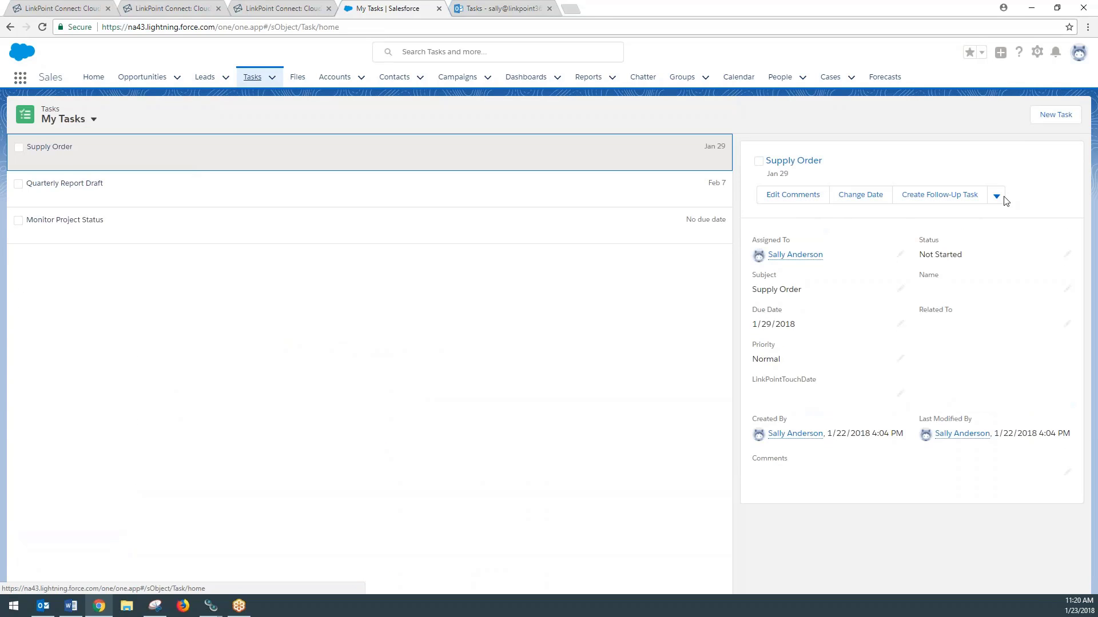
double_click(1046, 259)
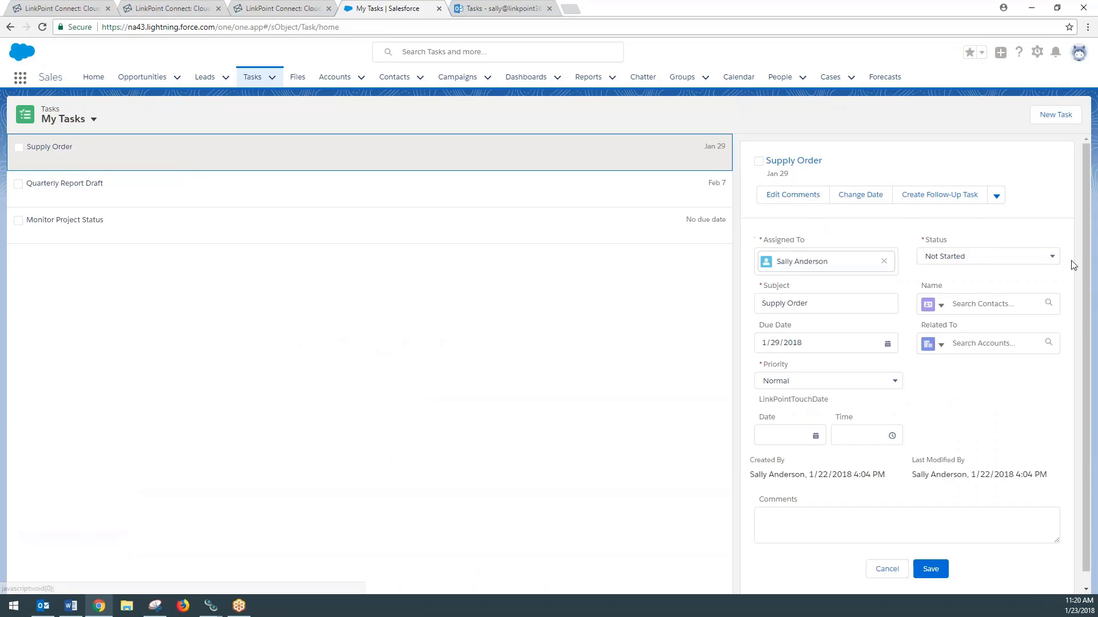
click(989, 256)
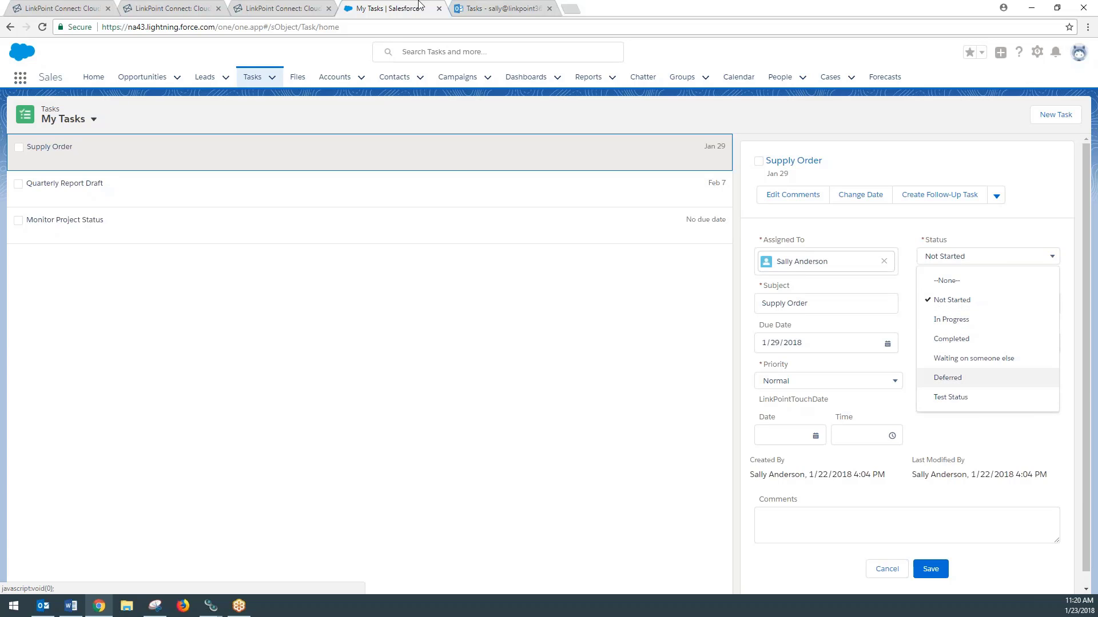
Return to the Outlook task form and compare its Status options with the Salesforce ones
click(480, 8)
click(562, 227)
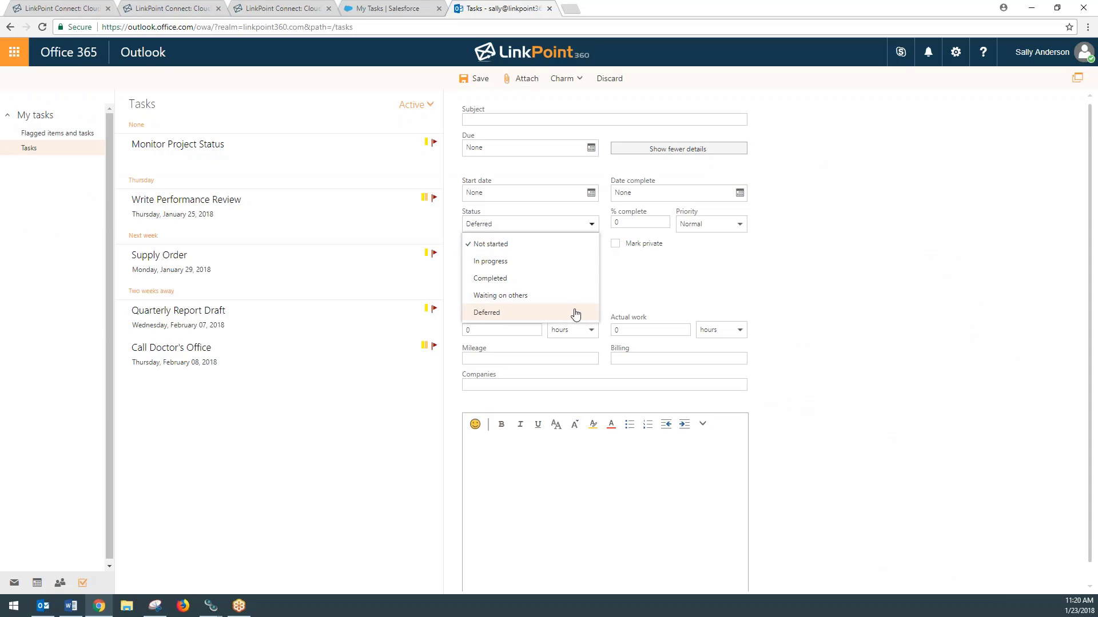
click(642, 289)
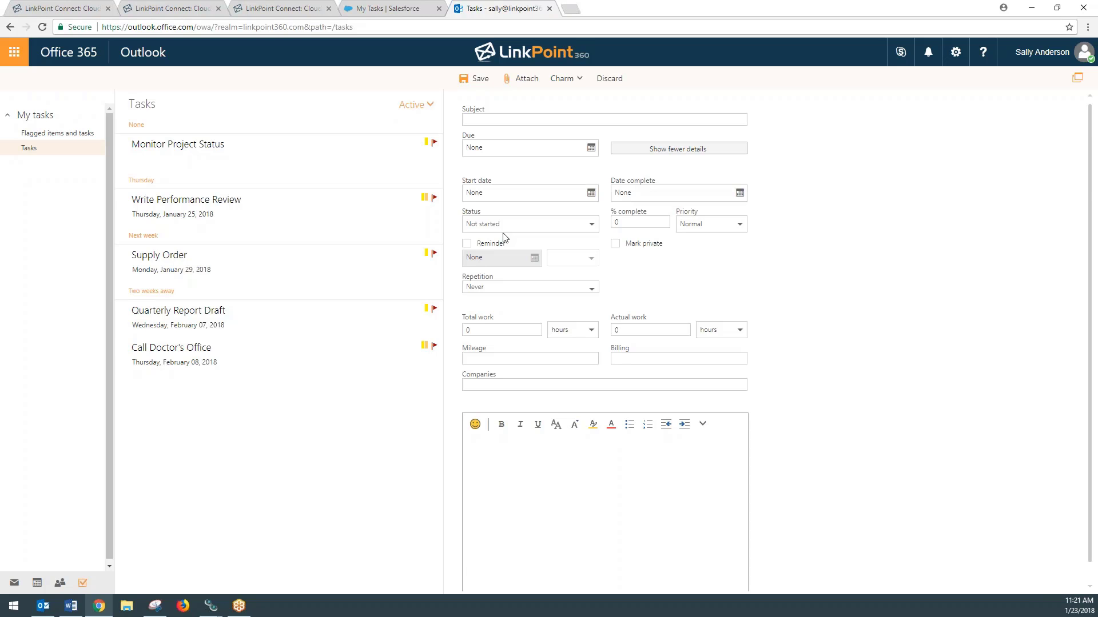
click(590, 229)
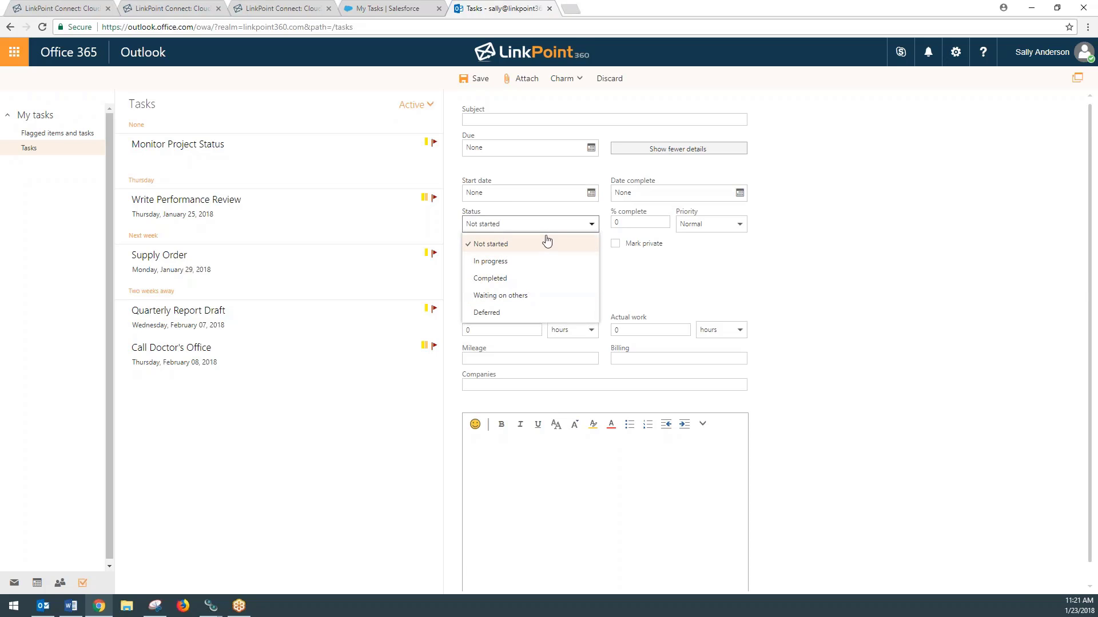
click(622, 282)
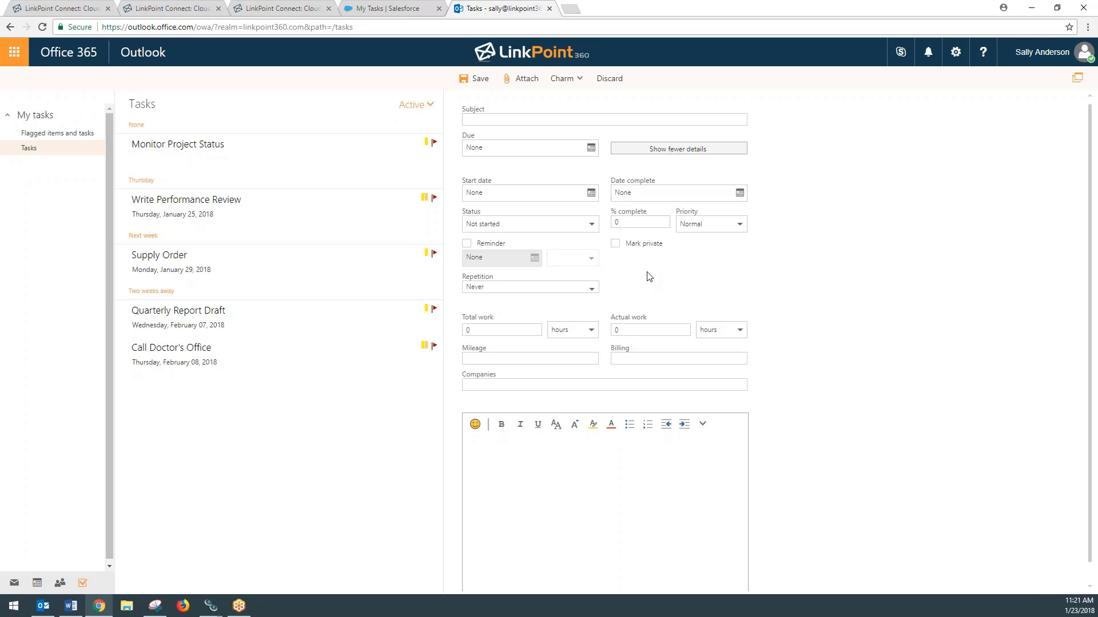
Return to the LinkPoint Connect user settings and open the Task job's sync history in a new browser tab
click(64, 7)
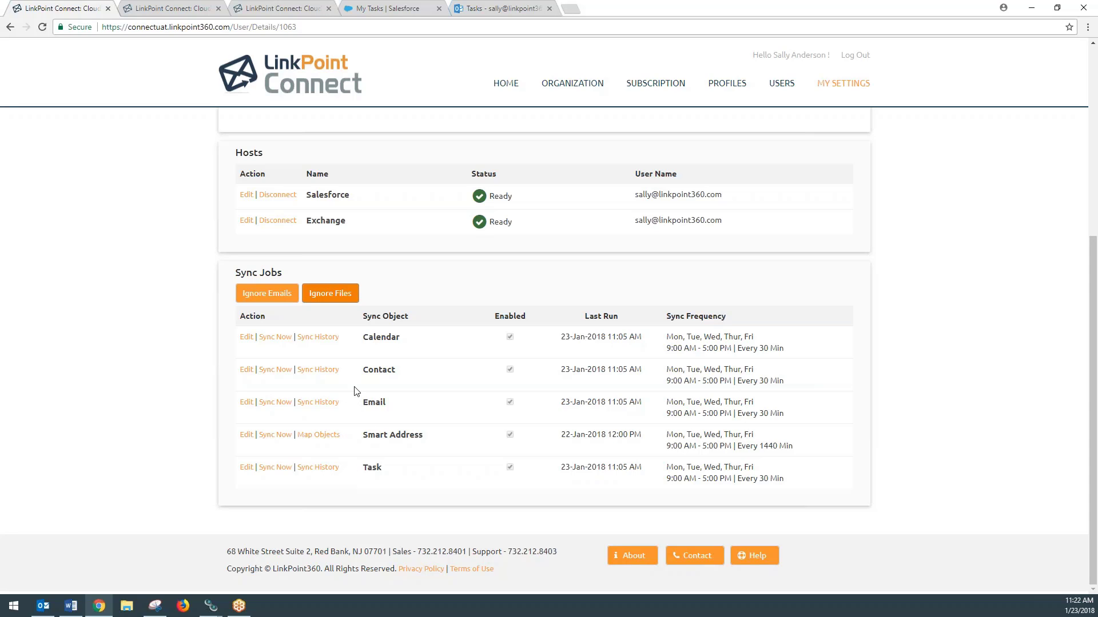
right_click(349, 469)
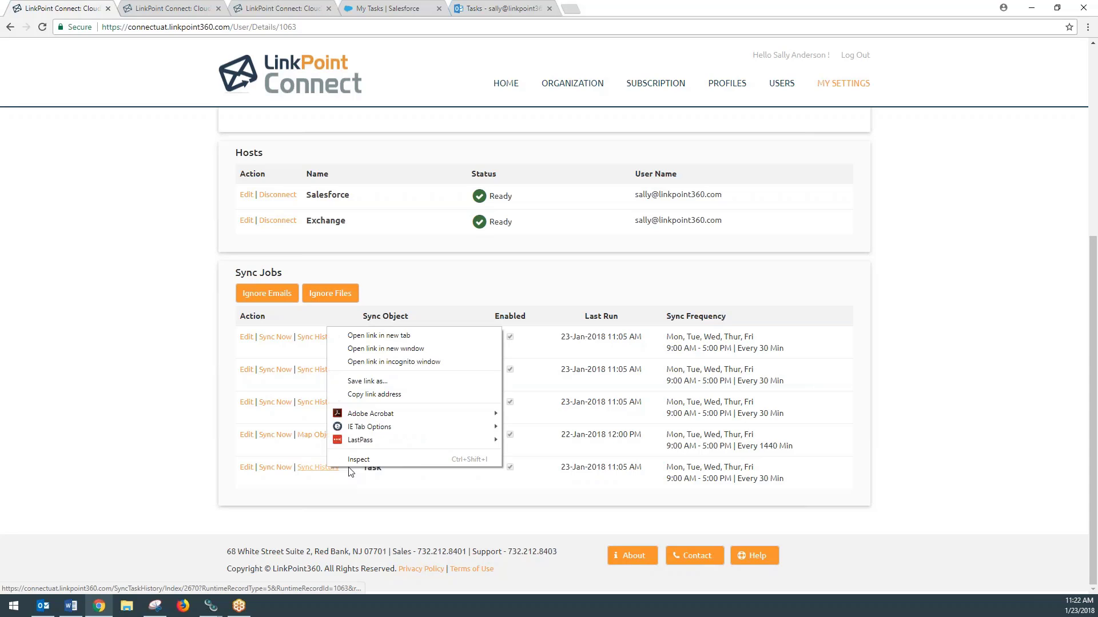
click(388, 336)
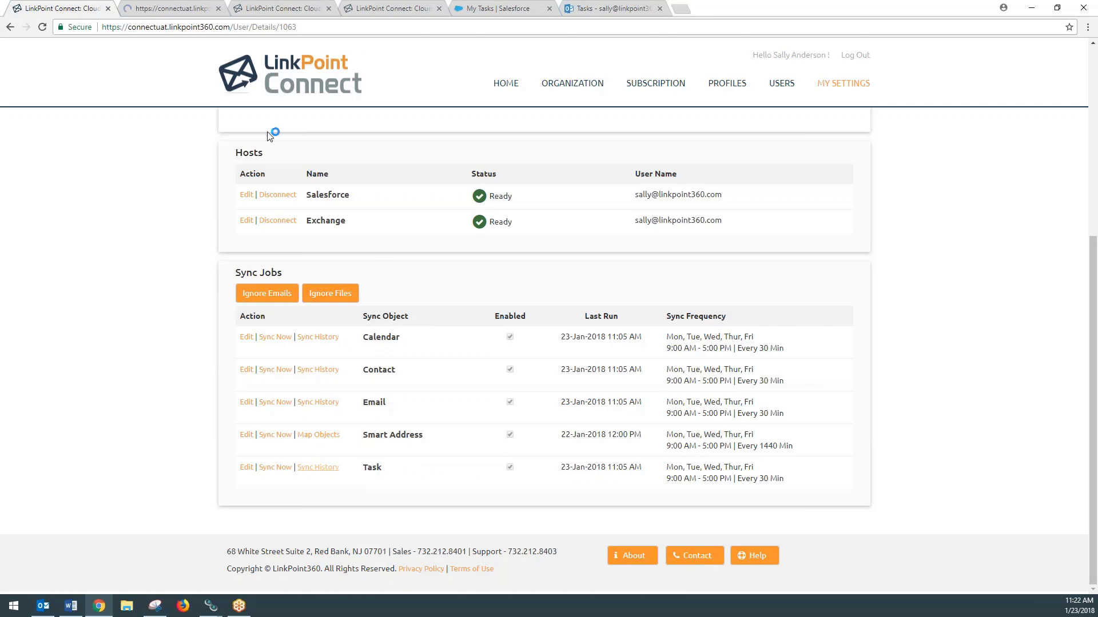
key(ctrl+Tab)
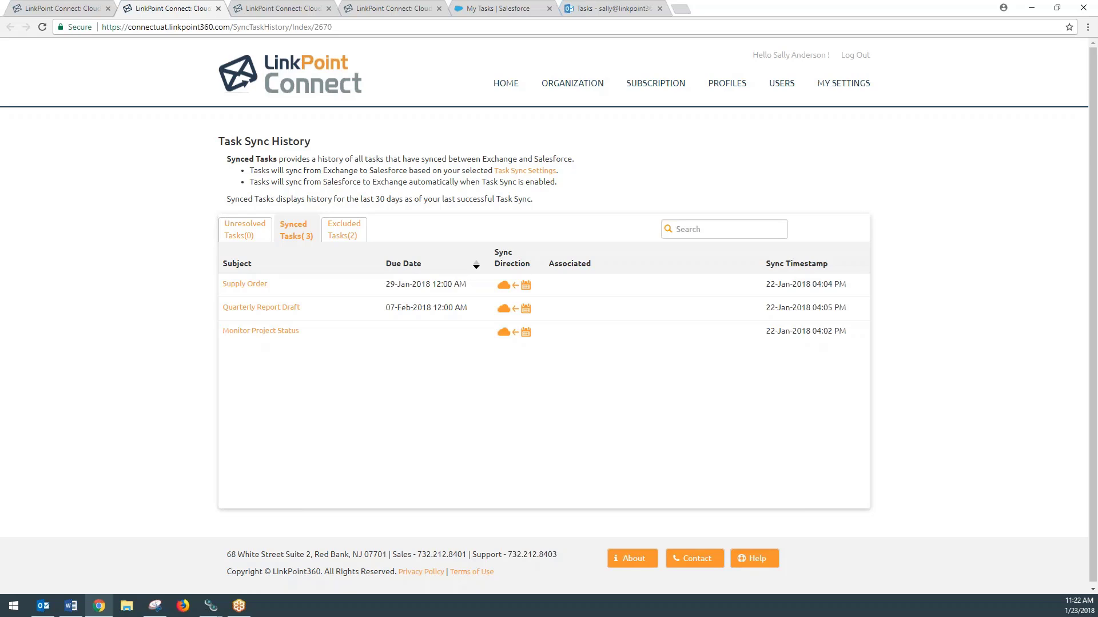
Review the unresolved, synced and excluded task lists in the Task Sync History
click(257, 243)
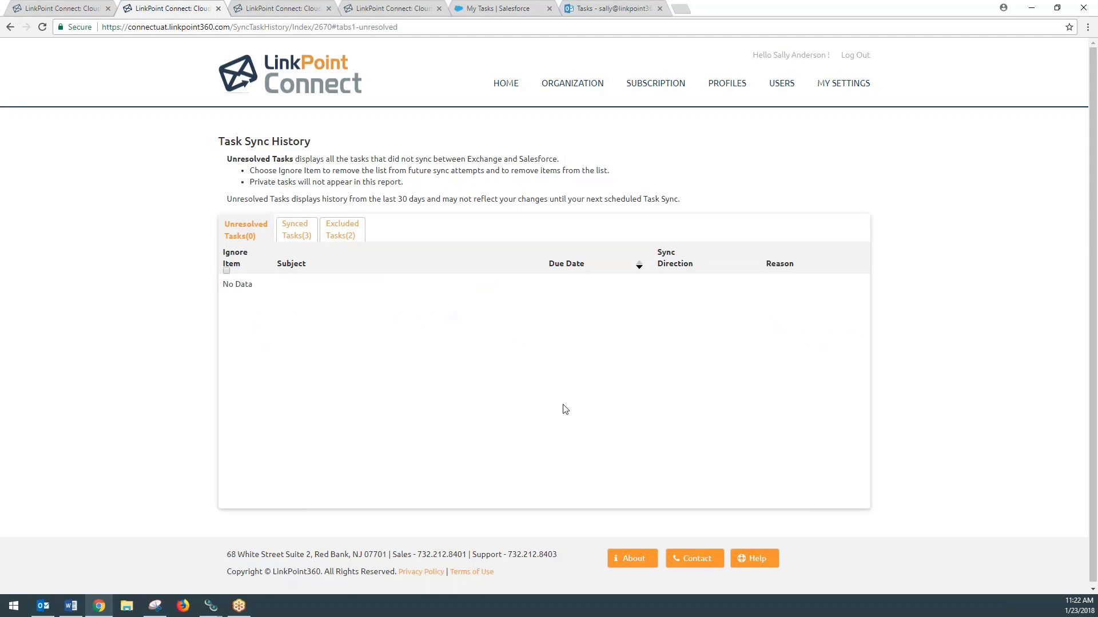
click(296, 235)
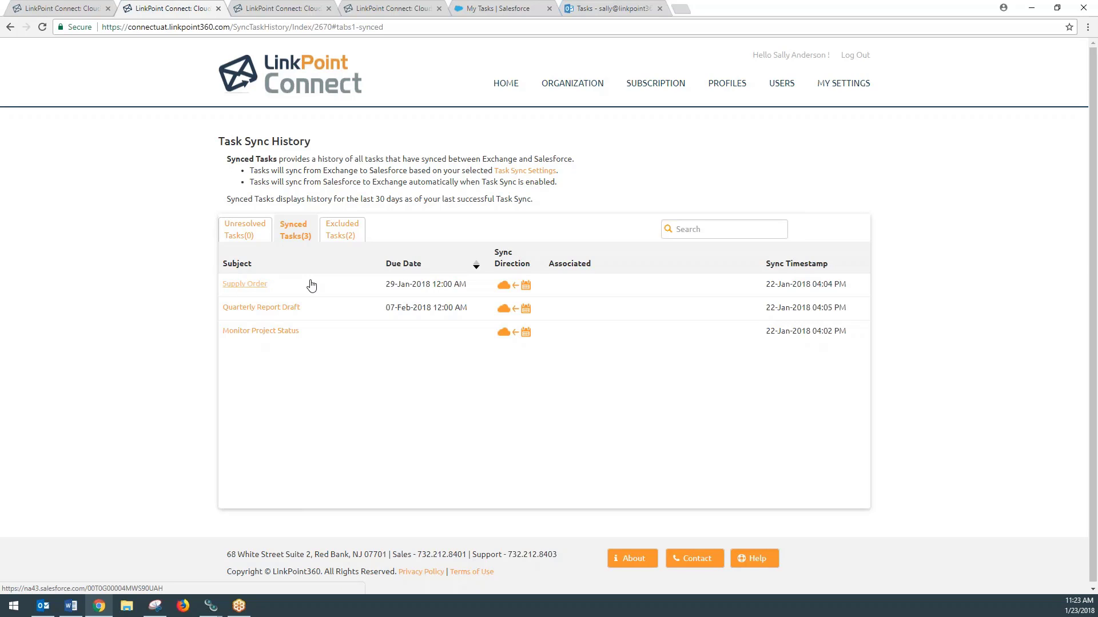
click(346, 235)
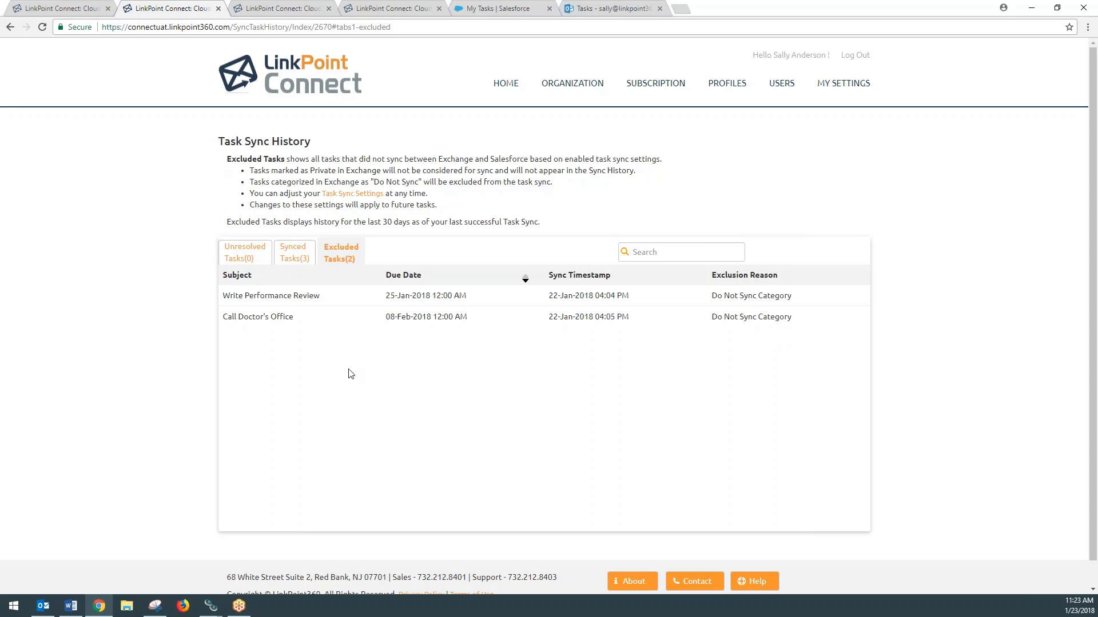
Try the excluded list's search field and toggle the due date sort order in the excluded and synced task lists
click(687, 254)
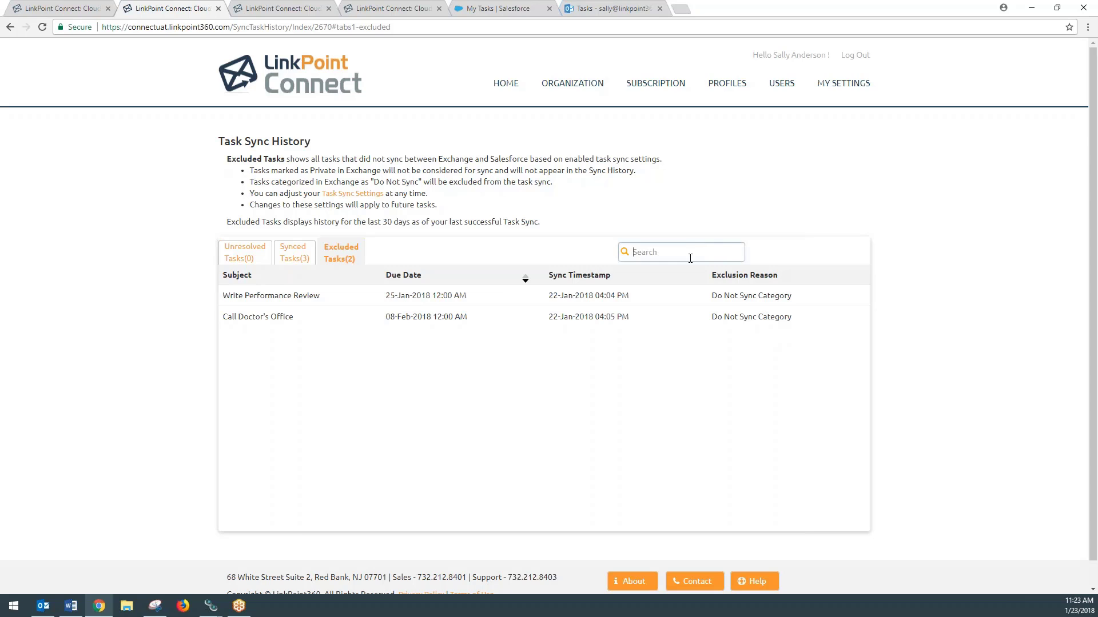
click(525, 280)
click(526, 283)
click(312, 261)
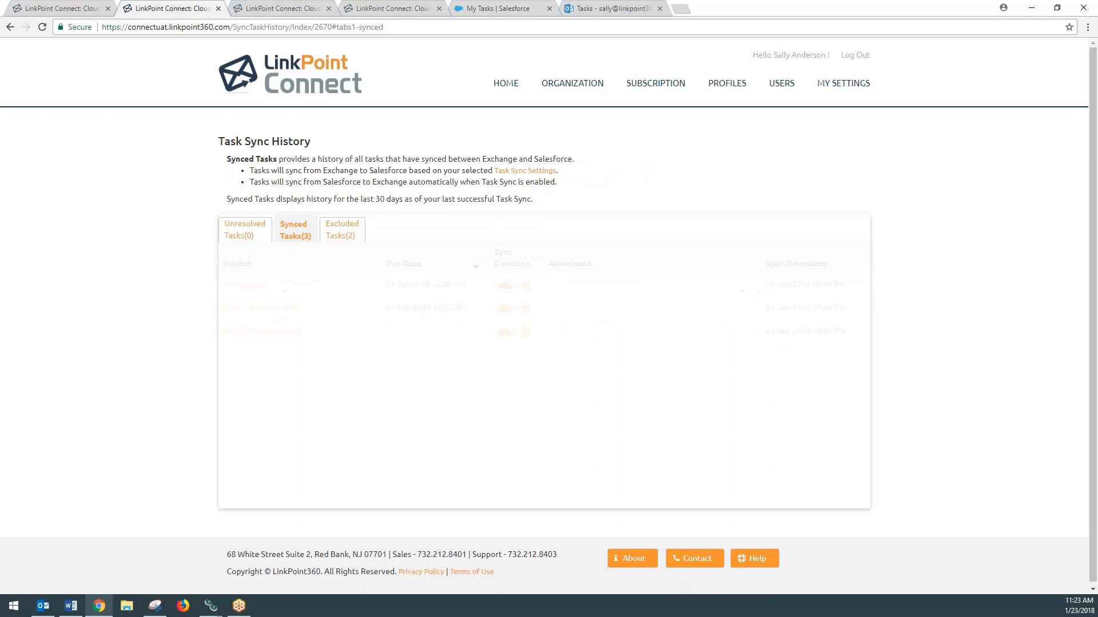
click(476, 268)
click(478, 270)
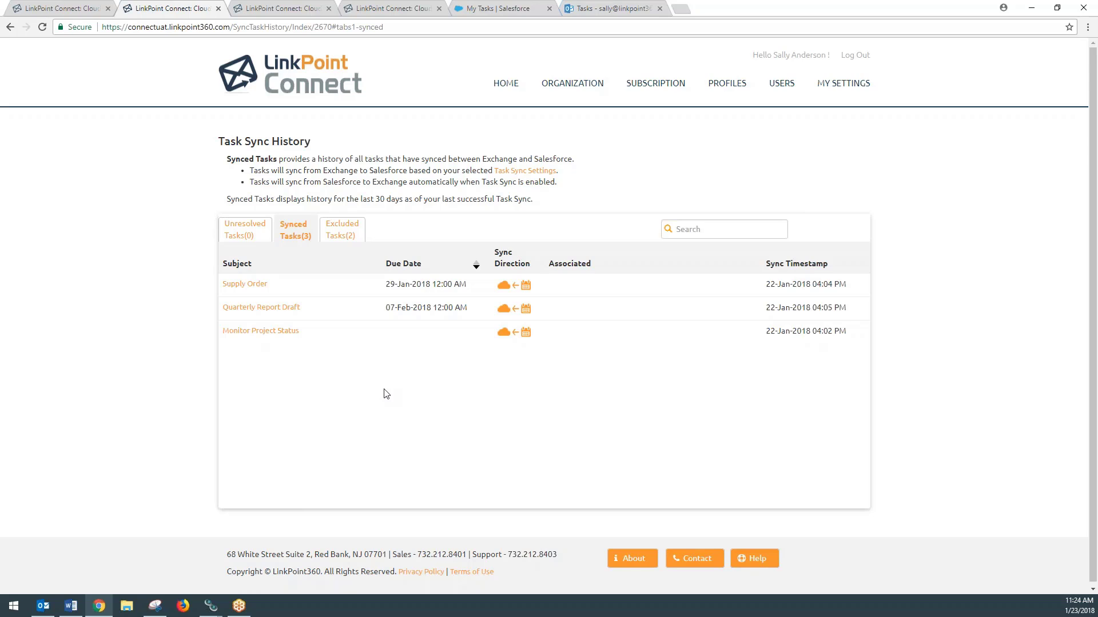
Close the Task Sync History page and open the Contact job's sync history in a new browser tab
click(92, 7)
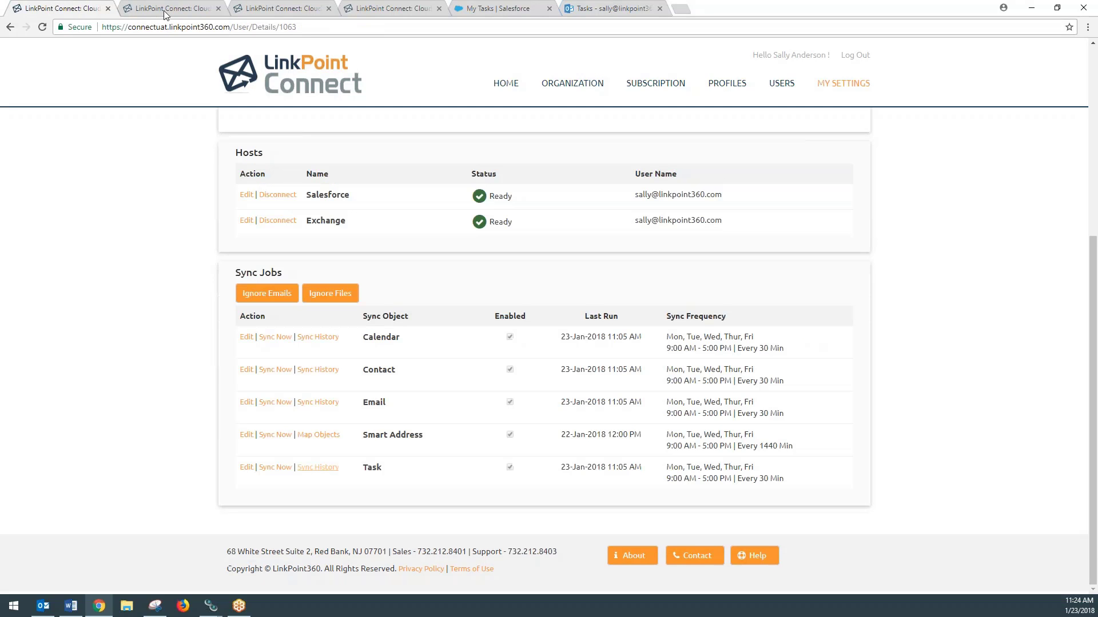
click(218, 8)
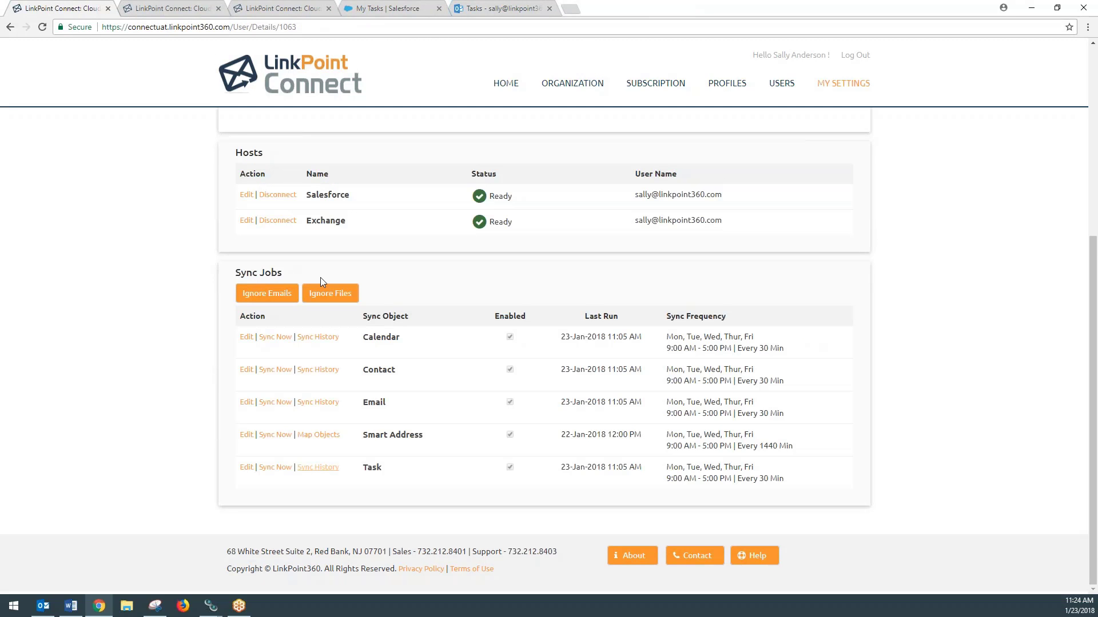
right_click(325, 372)
click(346, 380)
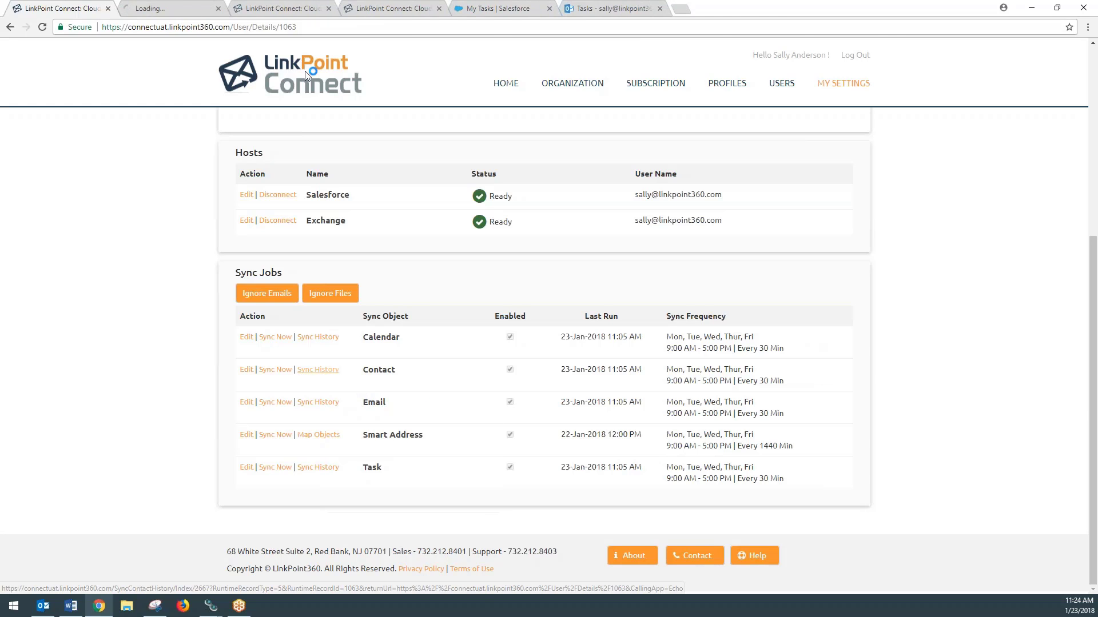
click(151, 7)
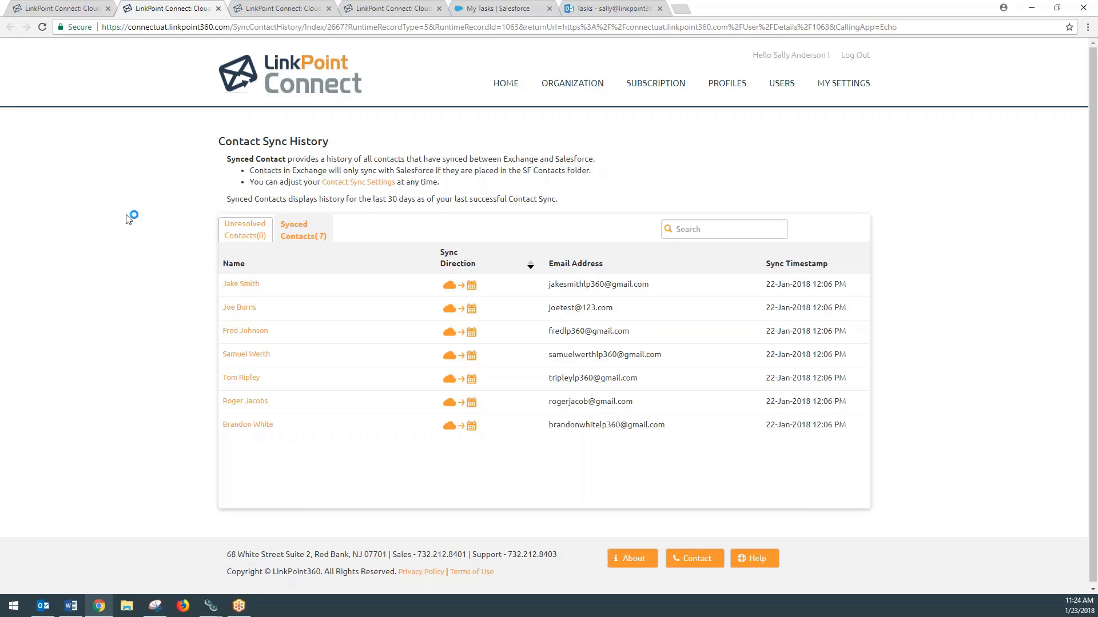
Review the unresolved and synced contacts, sorting the synced list by name in ascending order
click(241, 234)
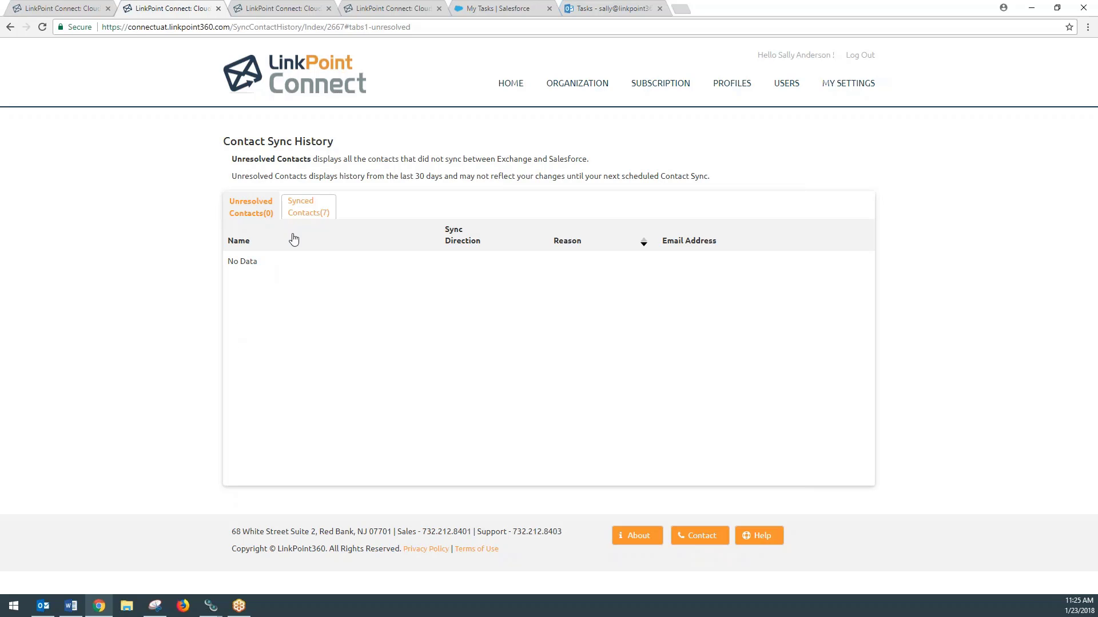
click(308, 214)
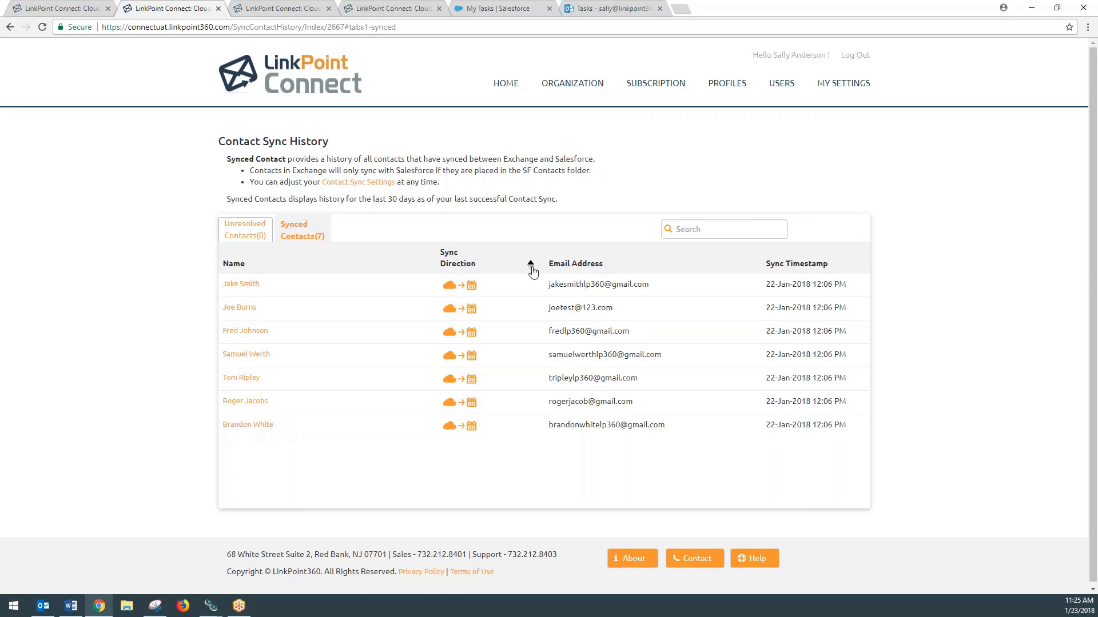
click(370, 271)
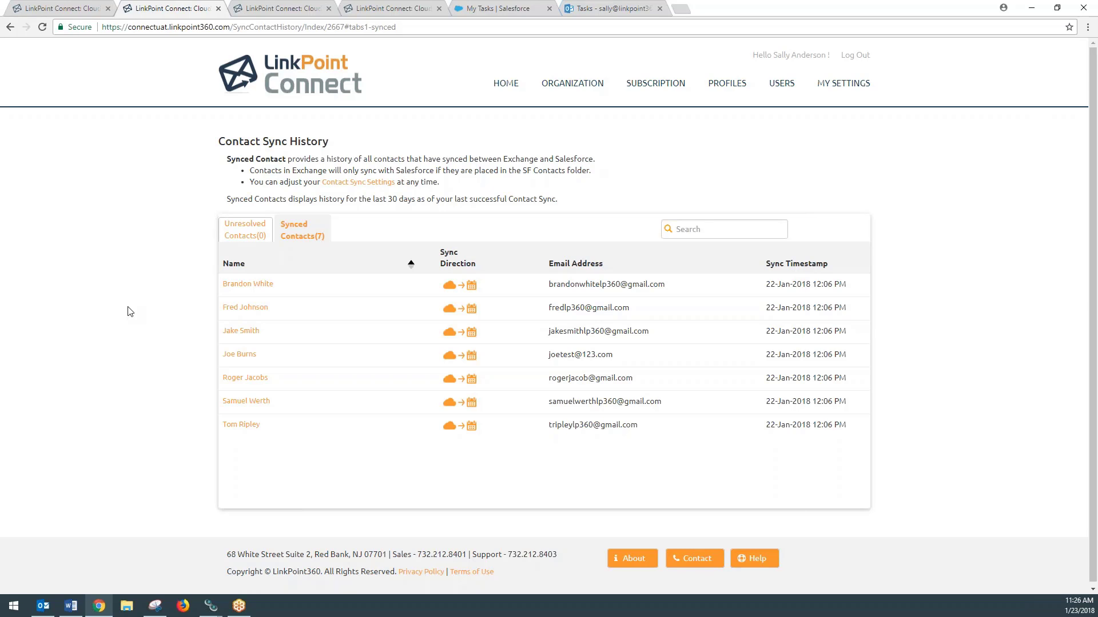
Close the Contact Sync History page and view the Recently Viewed opportunities in Salesforce
click(217, 8)
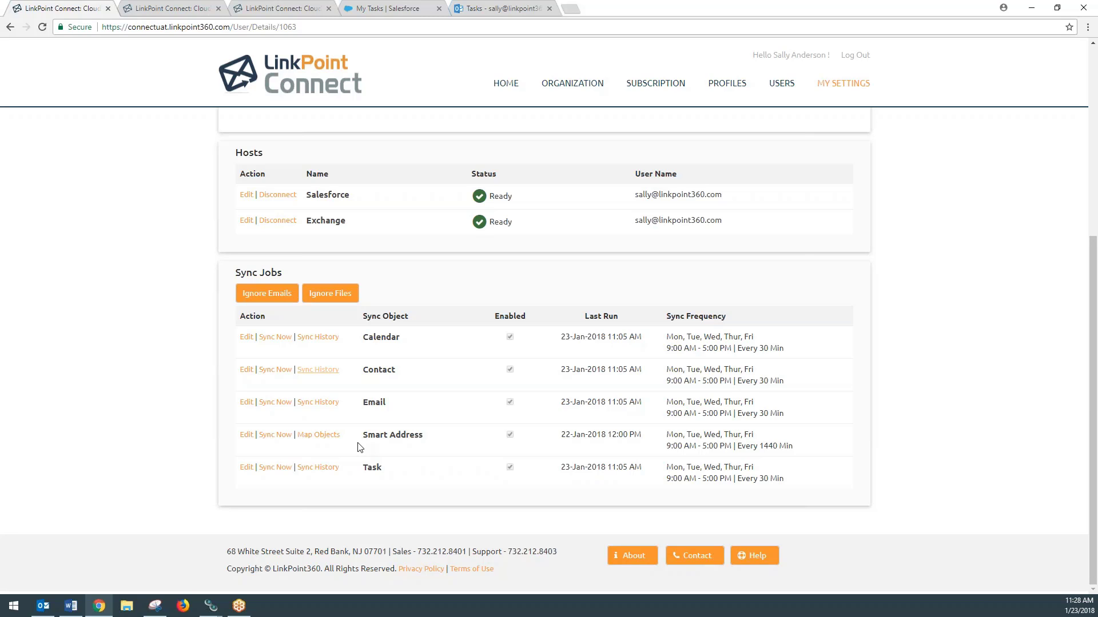
click(371, 6)
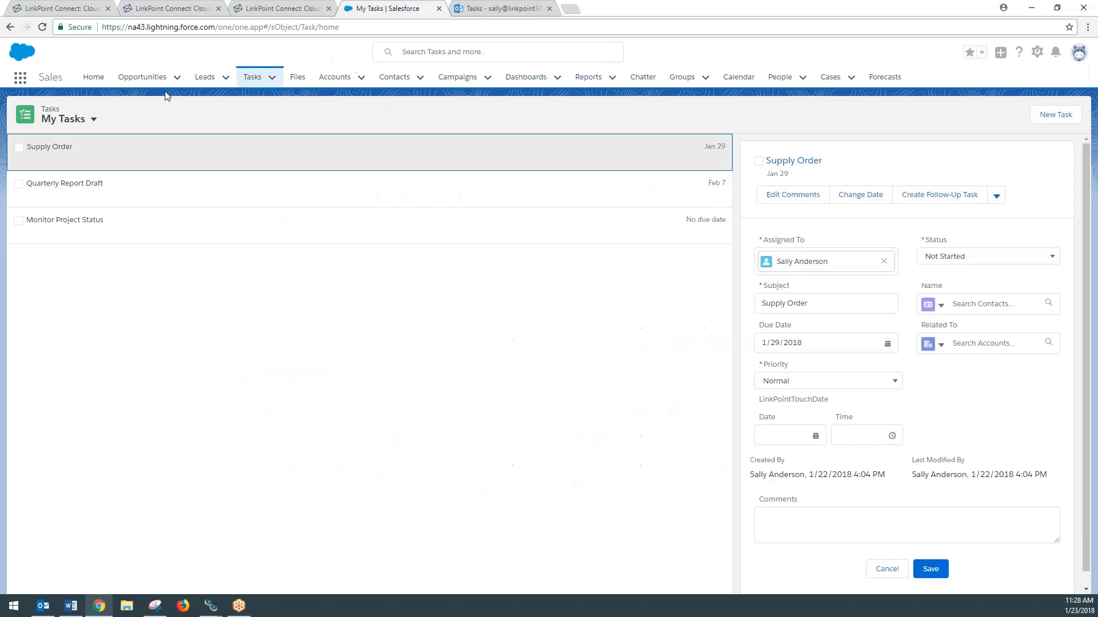
click(146, 77)
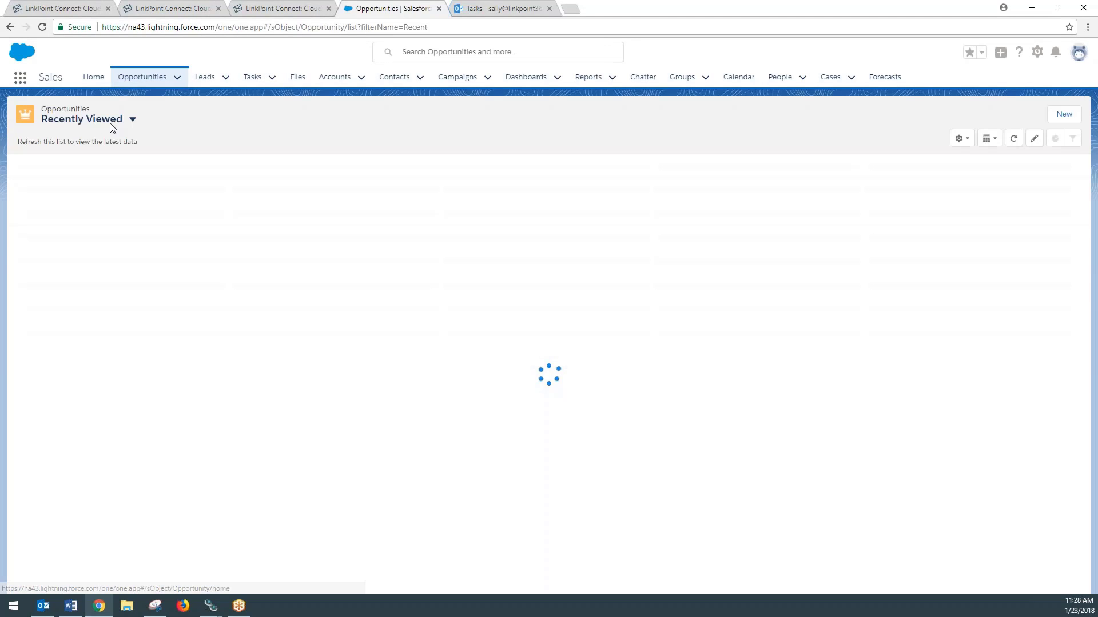
click(132, 119)
click(185, 122)
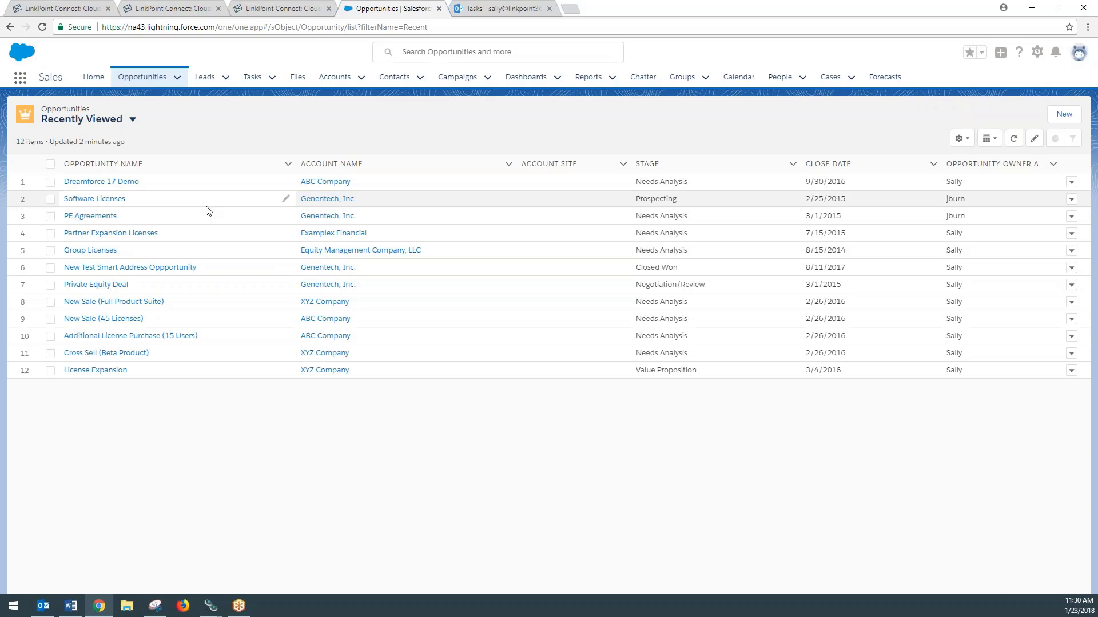
Switch to Outlook and open the Smart Address folder under Other contacts in People
click(483, 5)
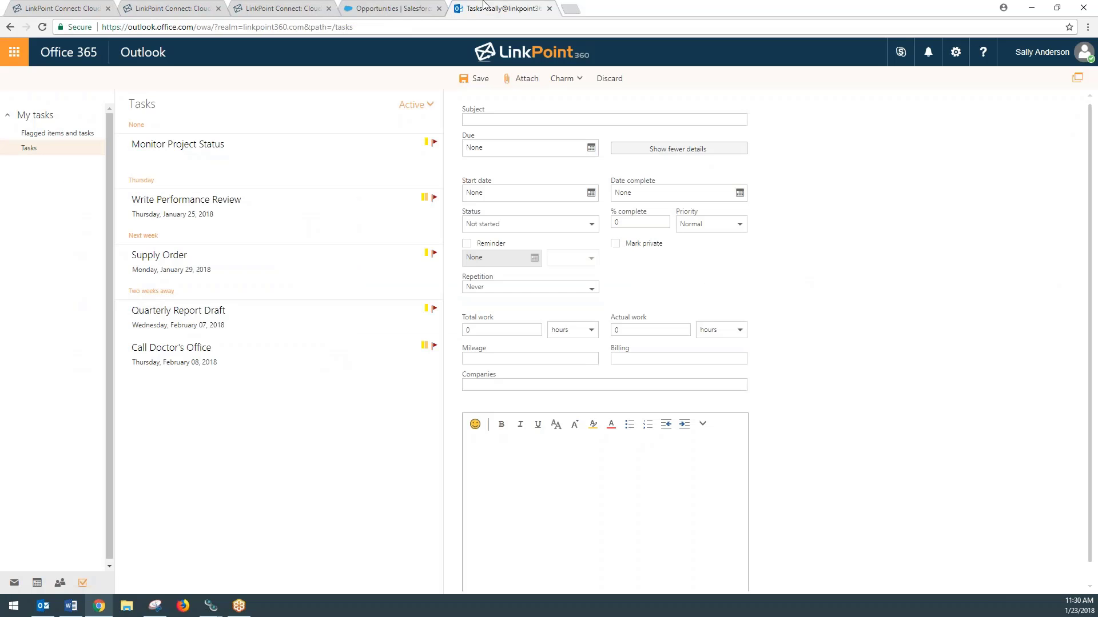
click(60, 582)
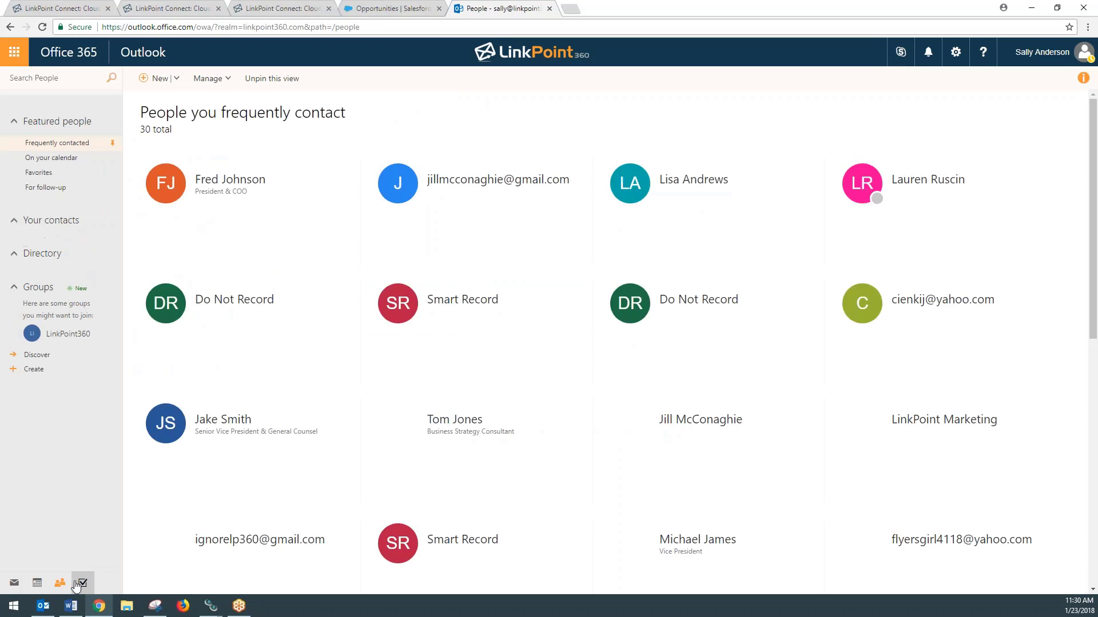
click(18, 254)
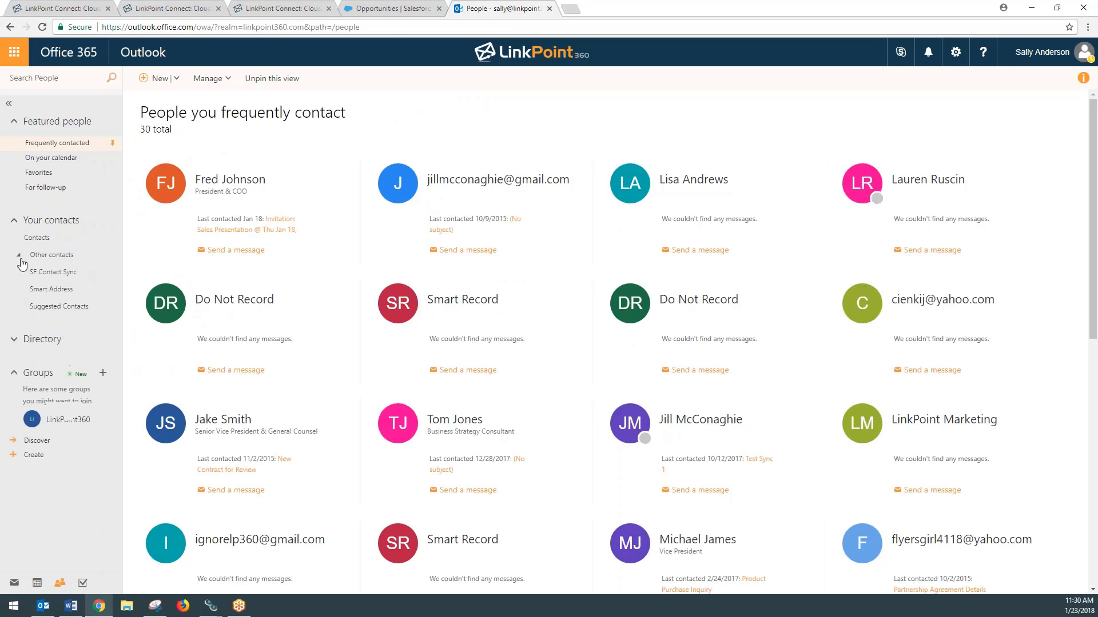
click(52, 288)
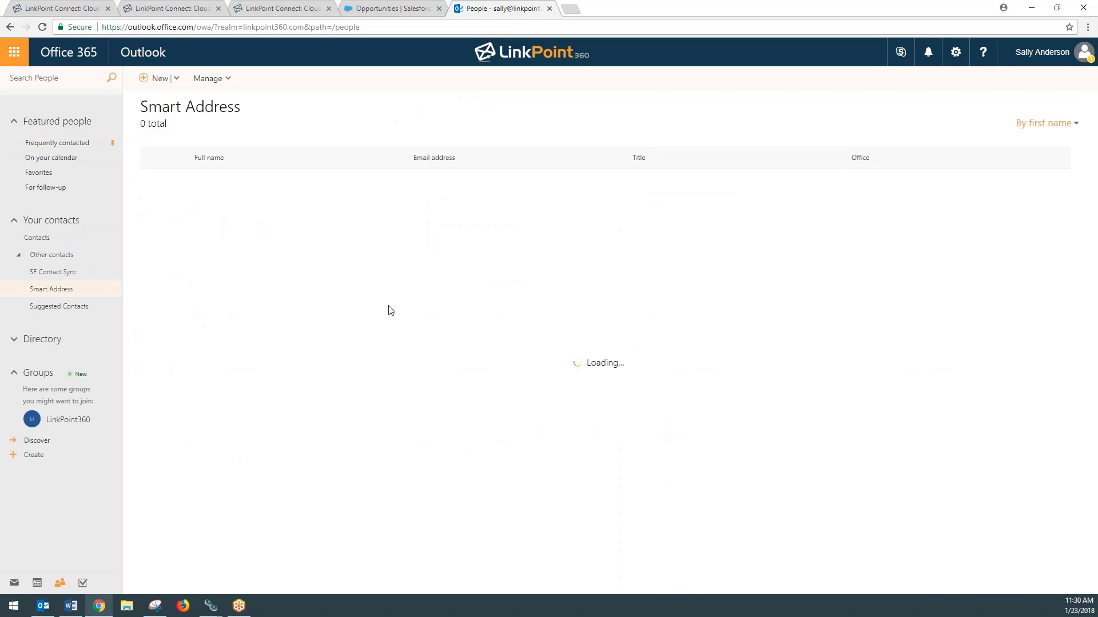
Browse the Smart Address contacts and switch back to LinkPoint Connect to open the Standard User profile
scroll(339, 464, down, 5)
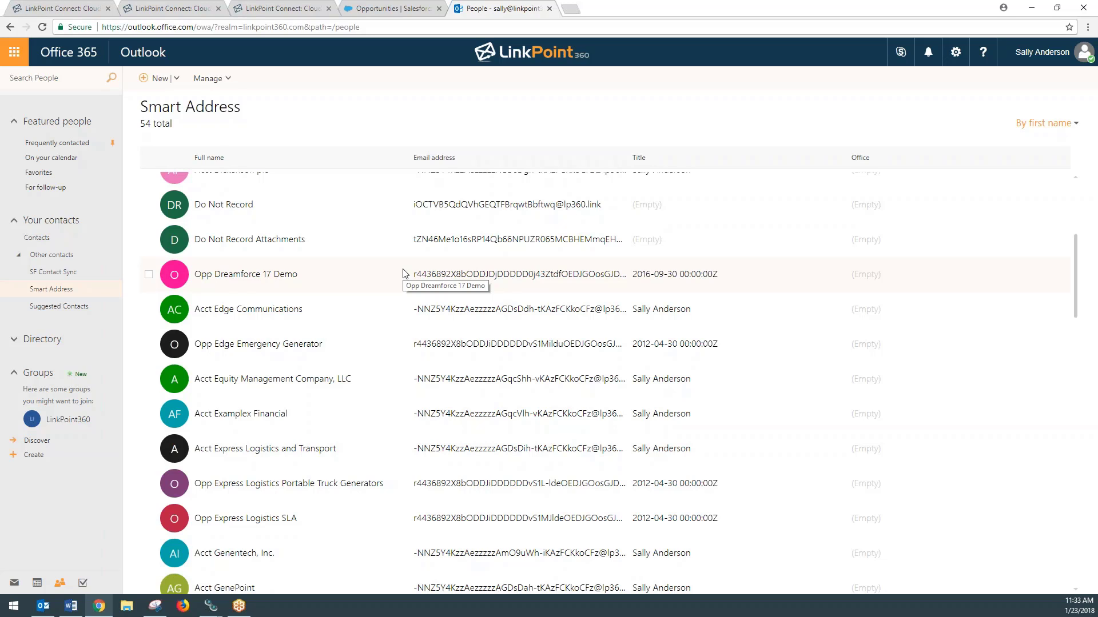
click(41, 6)
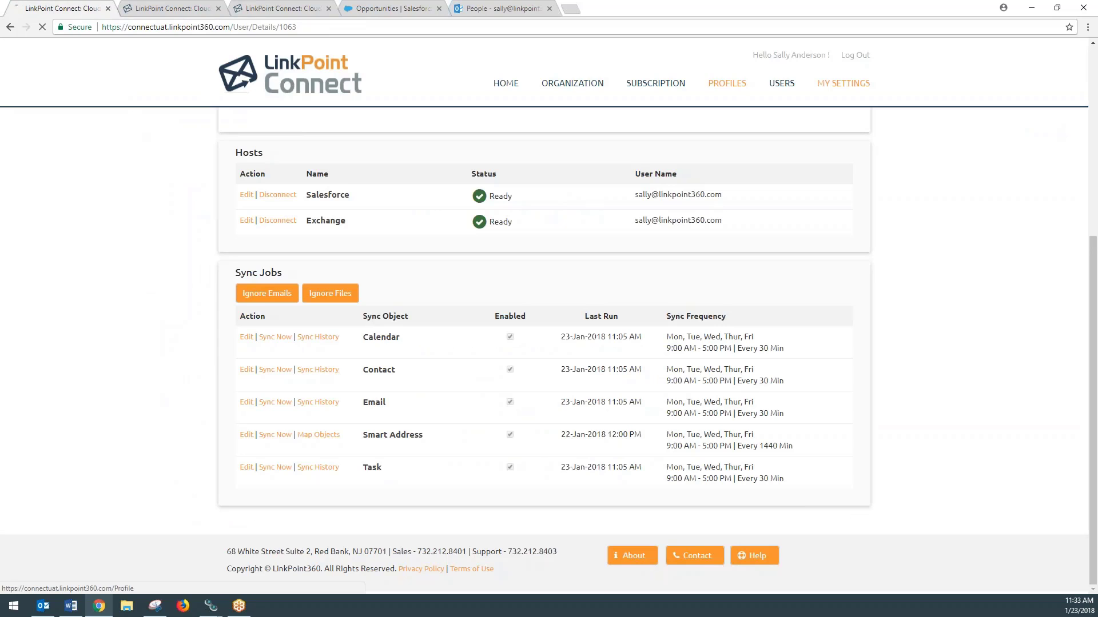
click(727, 83)
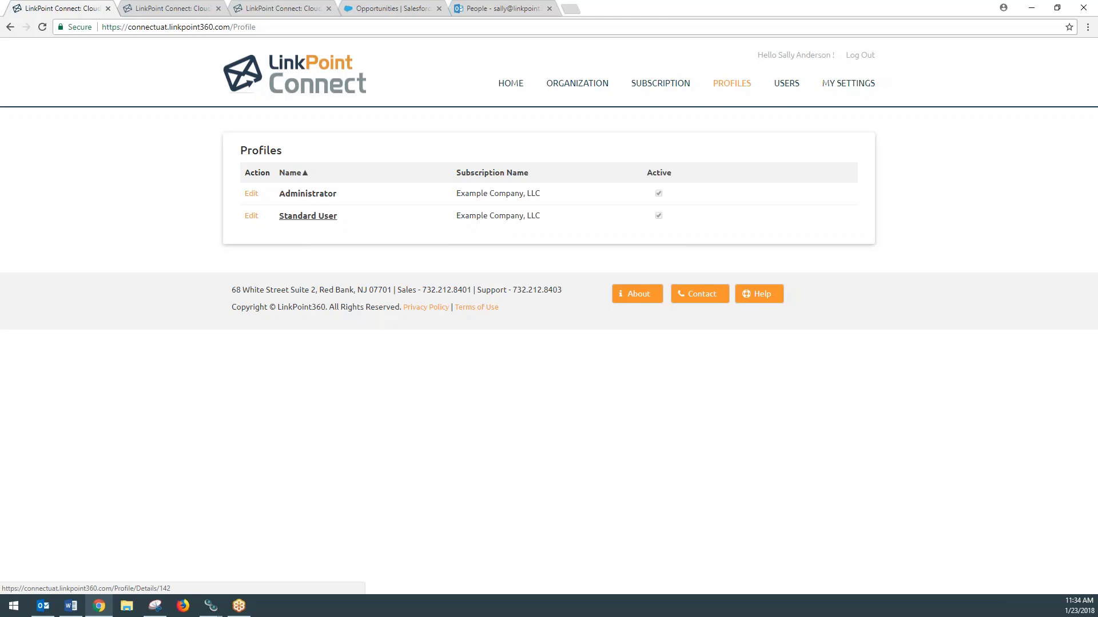
click(308, 217)
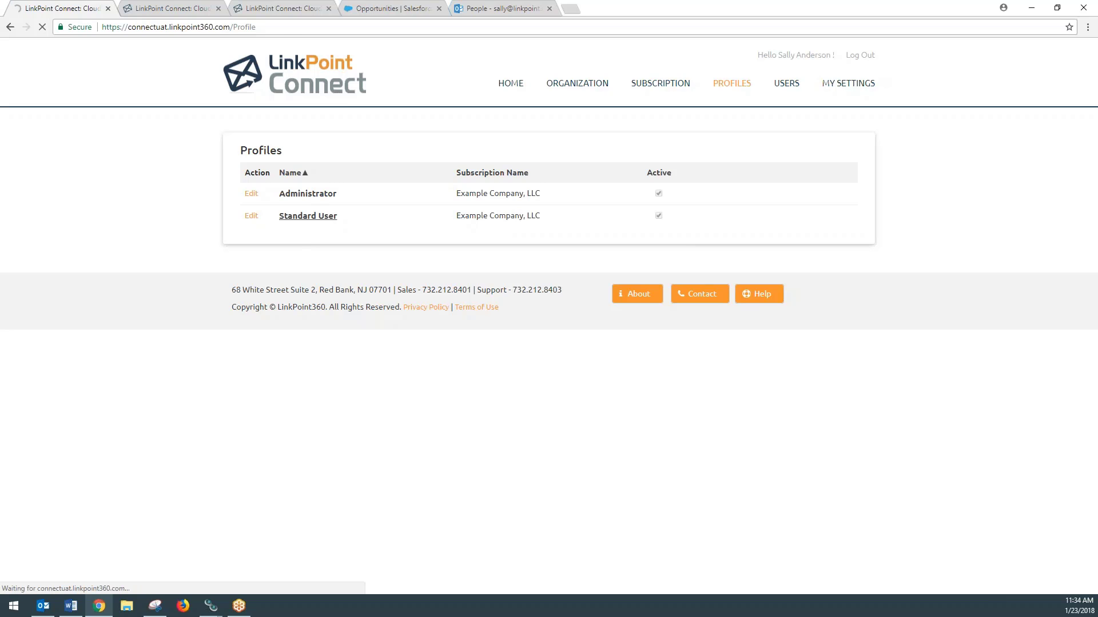
View the Standard User profile's Email sync settings and close them without saving
scroll(311, 311, down, 3)
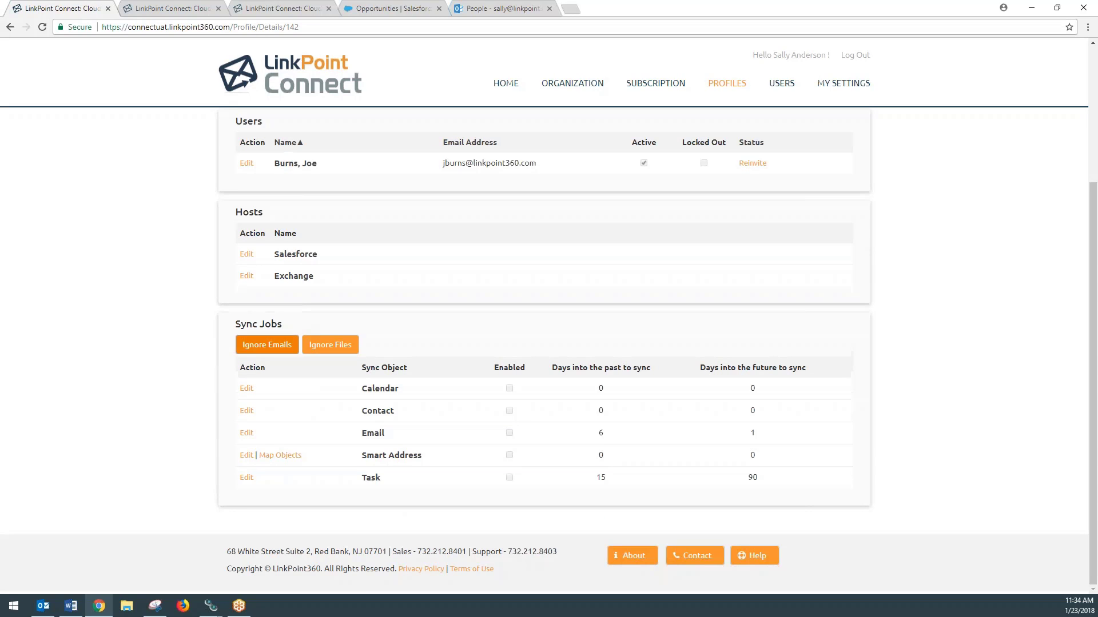
click(246, 433)
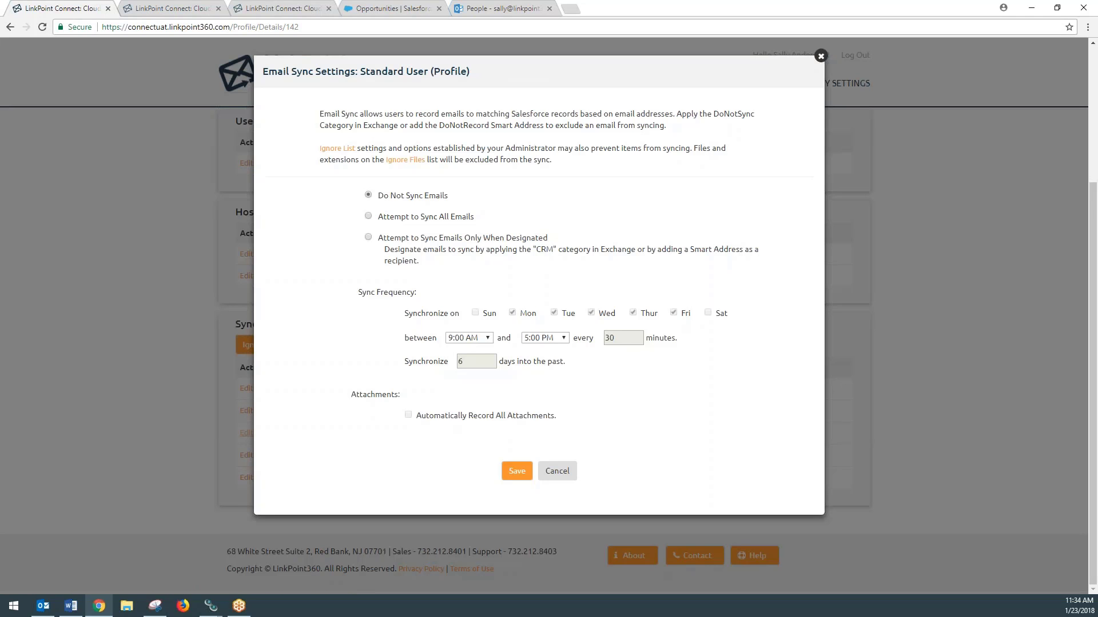
click(368, 195)
click(565, 475)
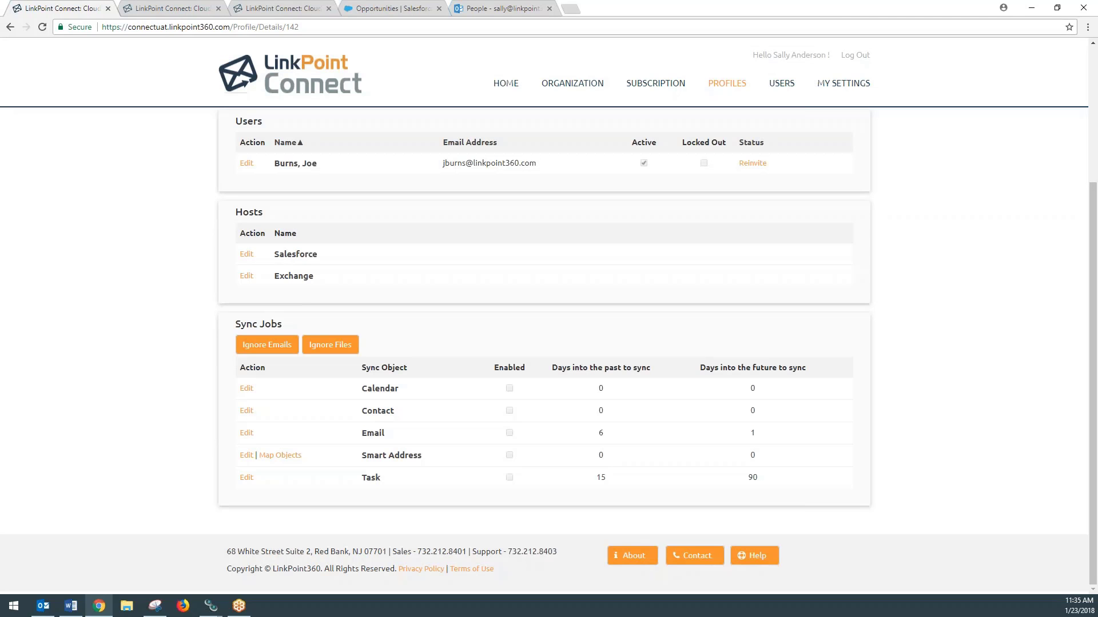
Open the import of users from Salesforce and search for a user by first name
click(784, 84)
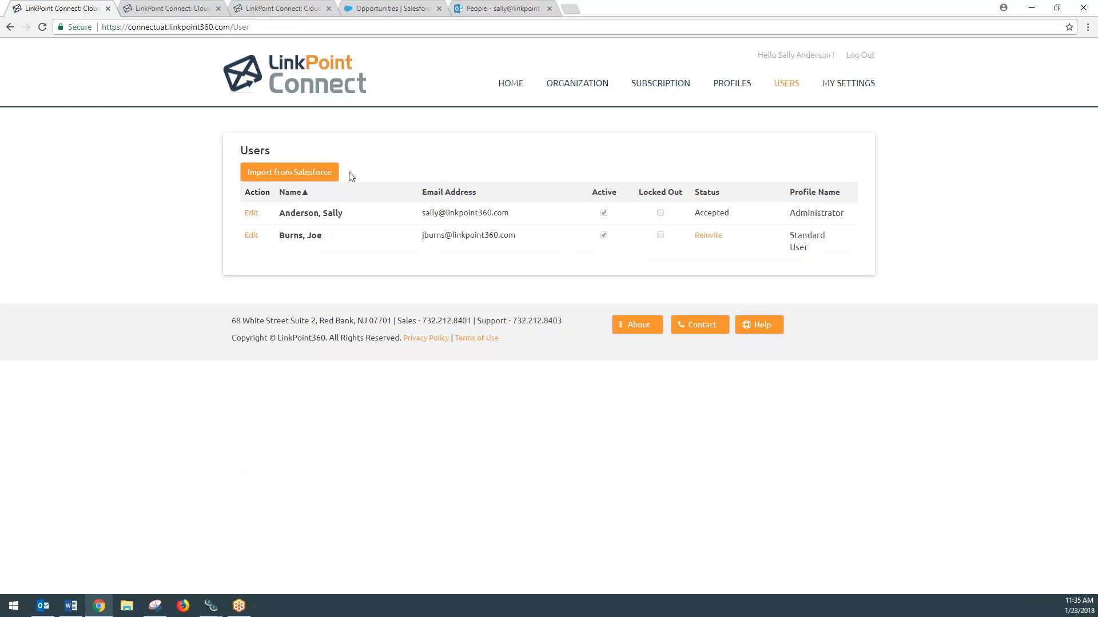
click(430, 194)
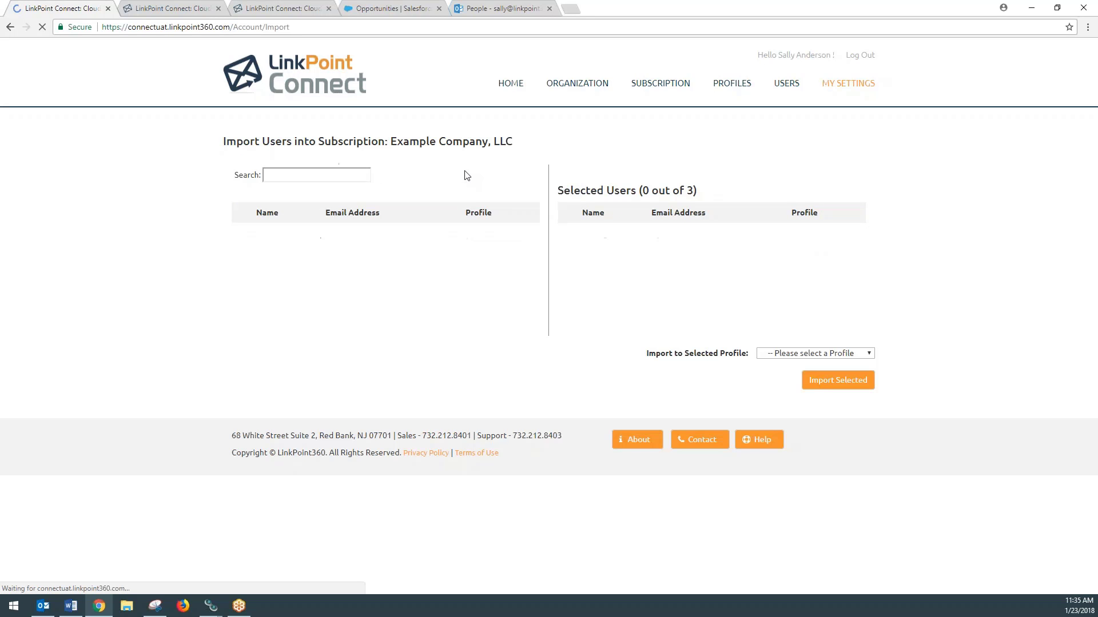
click(315, 175)
text(joe)
key(Return)
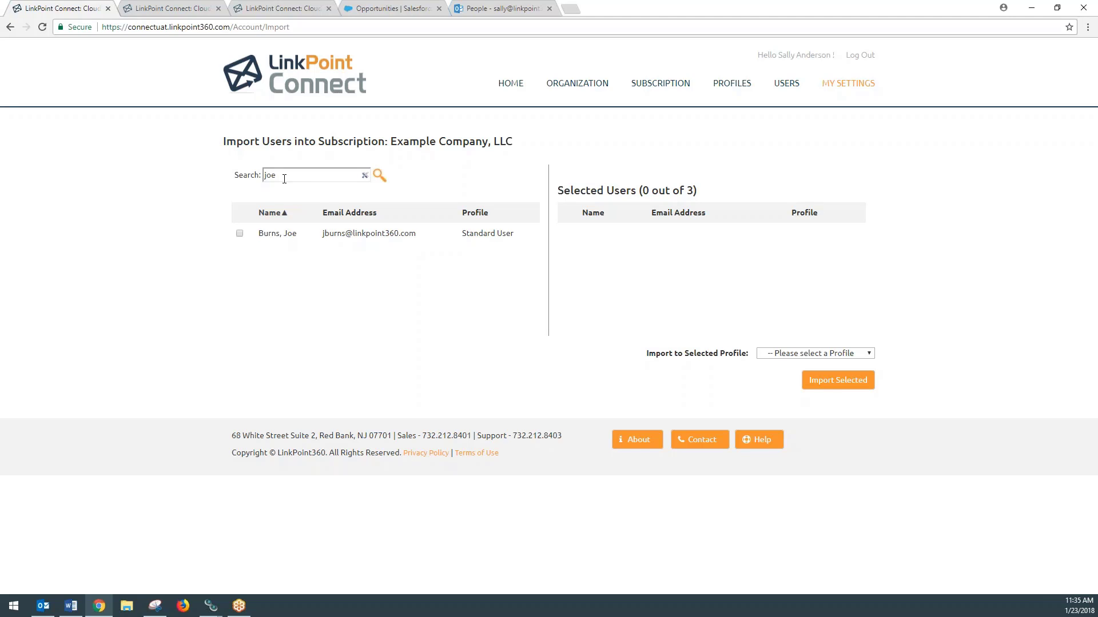
key(Return)
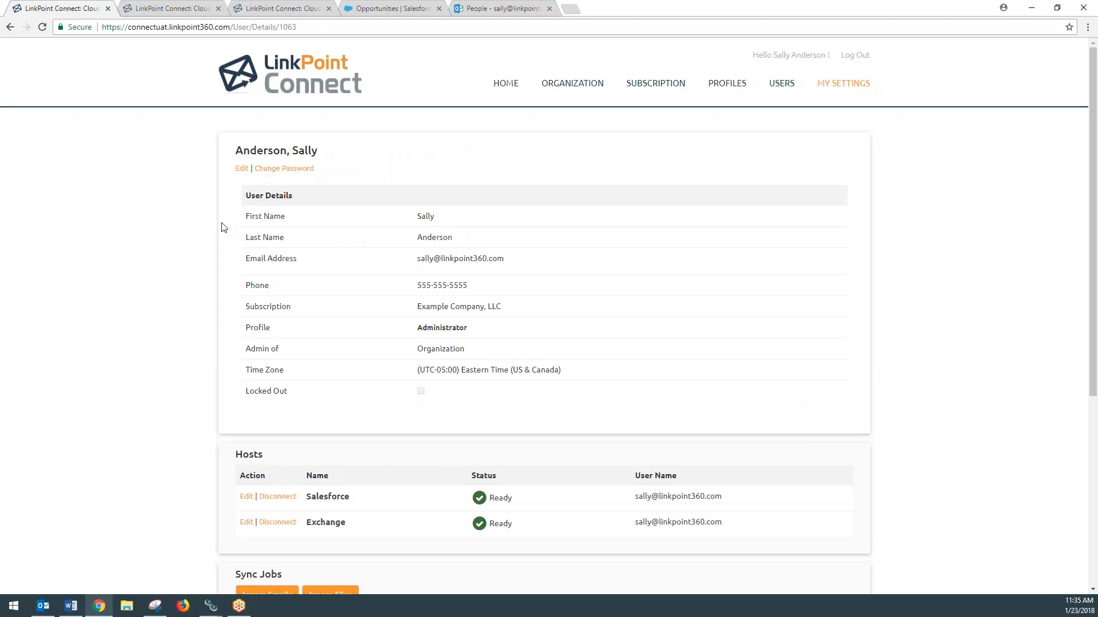
Examine the sync jobs in the personal user settings, highlighting the Calendar job's sync interval
scroll(165, 236, down, 3)
scroll(165, 237, down, 3)
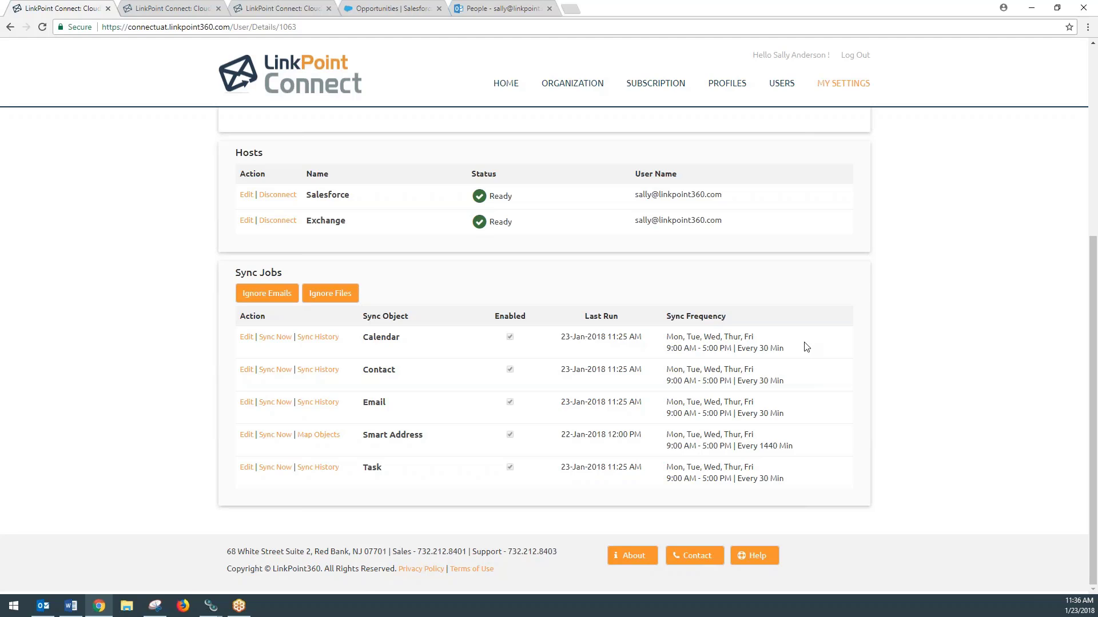
drag(785, 349, 737, 349)
click(740, 330)
key(alt+Tab)
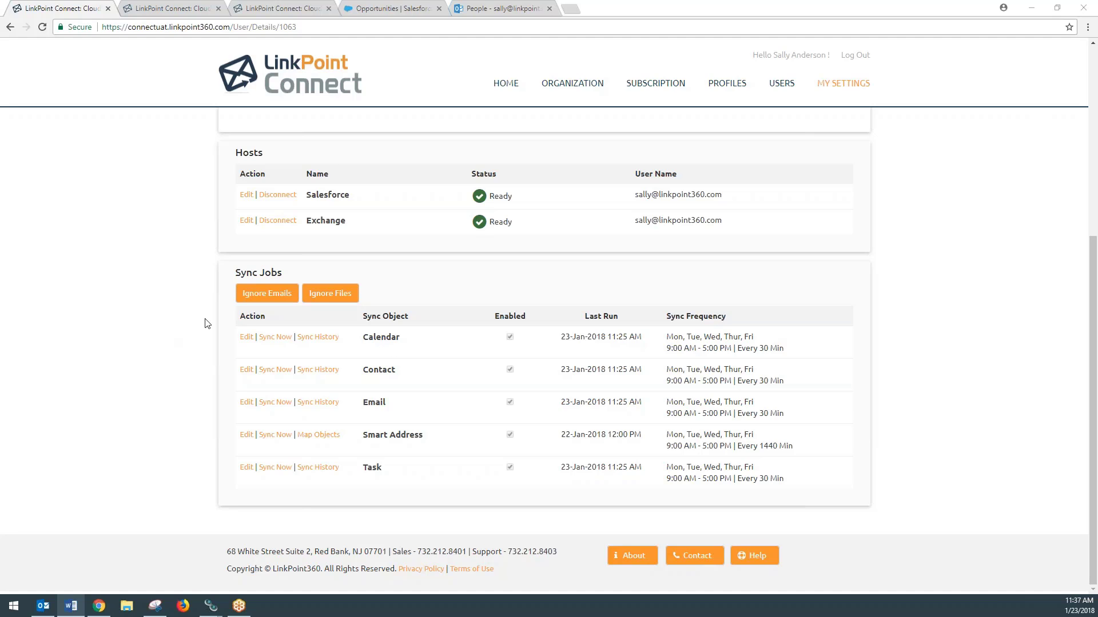
drag(782, 351, 738, 351)
click(796, 358)
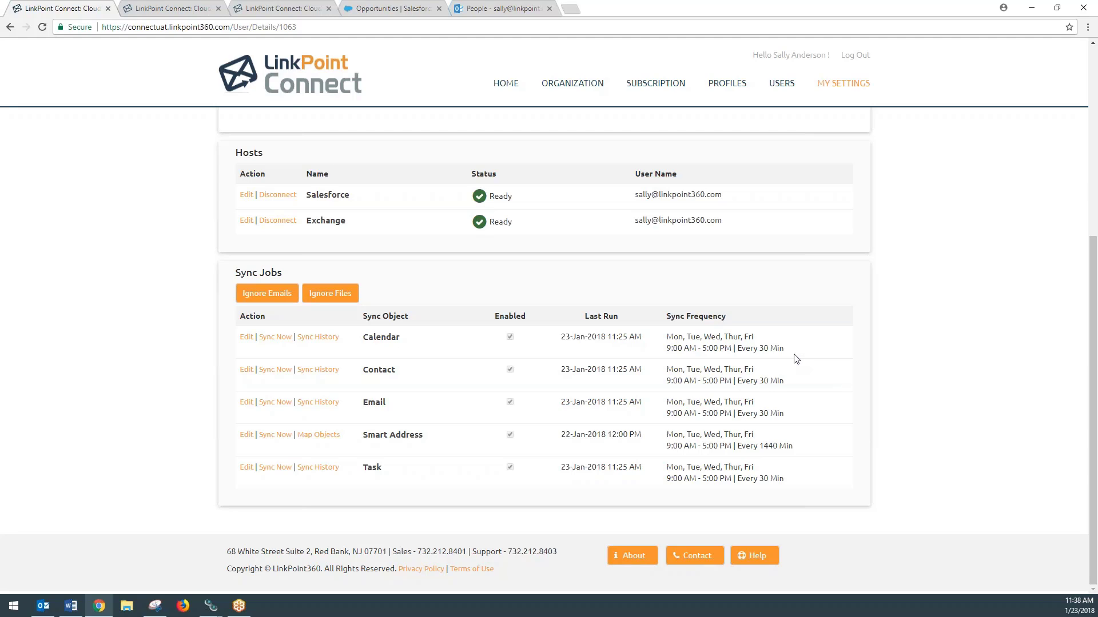
key(alt+Tab)
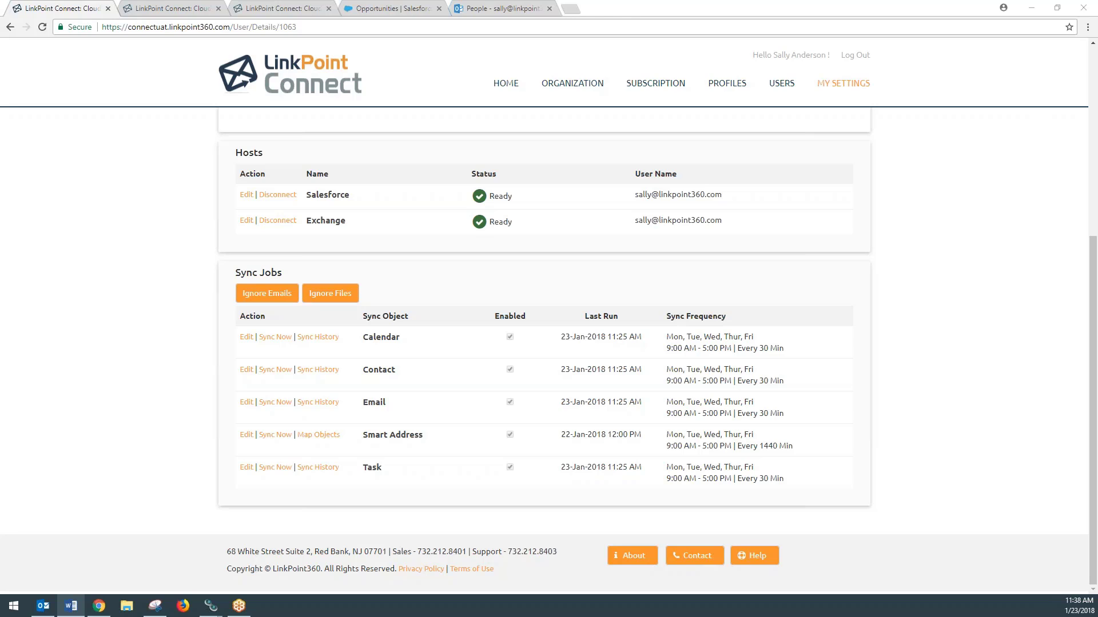
Review the subscription details and view the subscription-level Calendar sync settings, closing them without saving
click(654, 83)
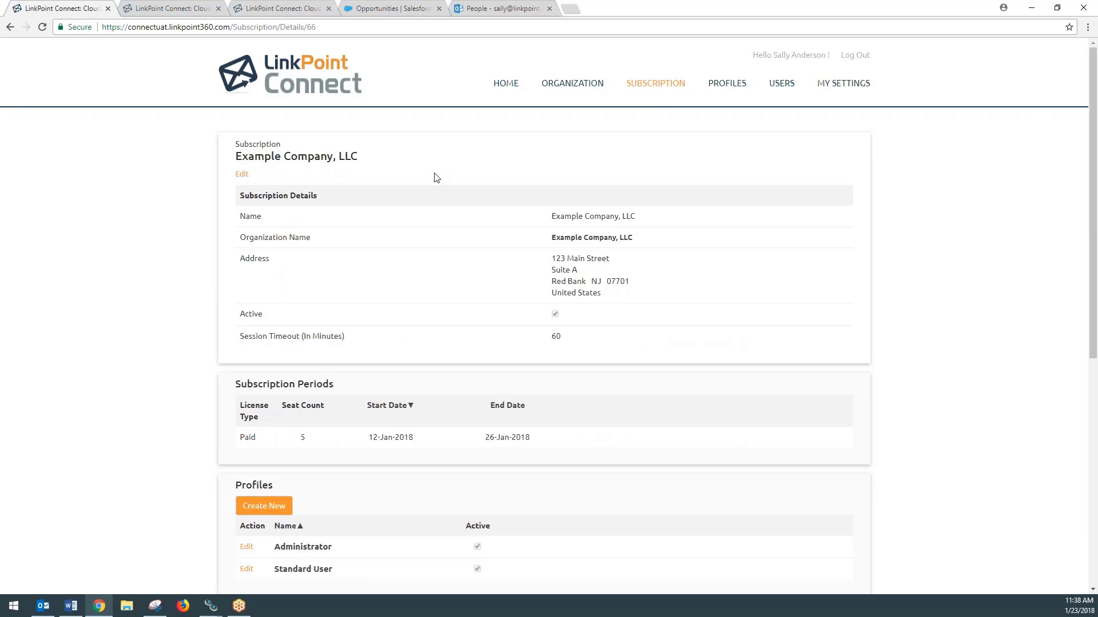
scroll(166, 221, down, 1)
scroll(103, 248, up, 1)
scroll(341, 223, down, 4)
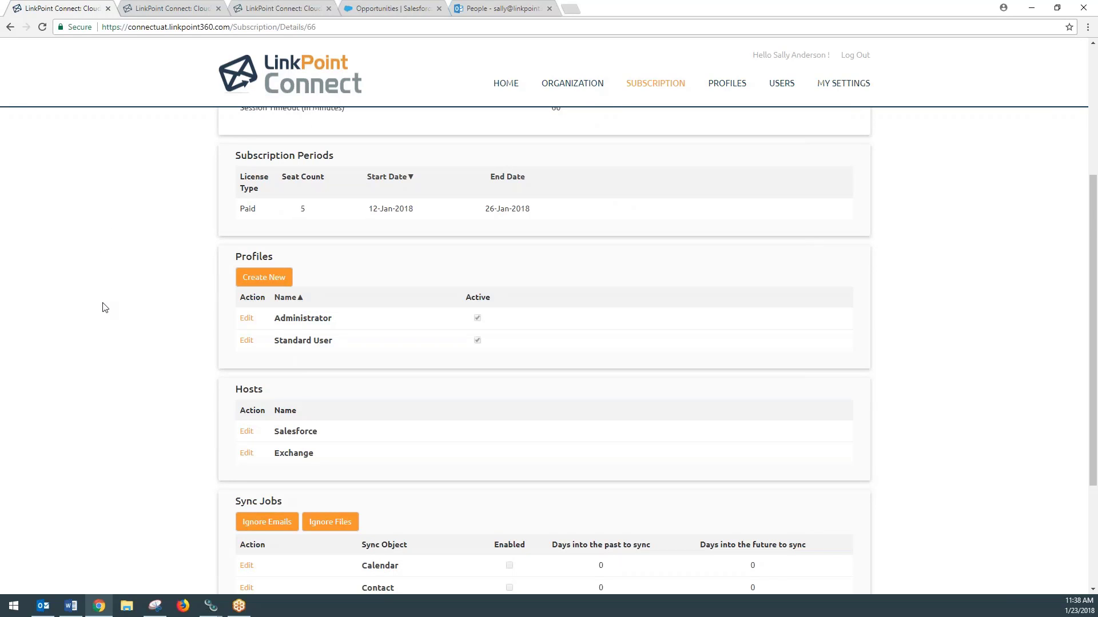
scroll(103, 303, down, 3)
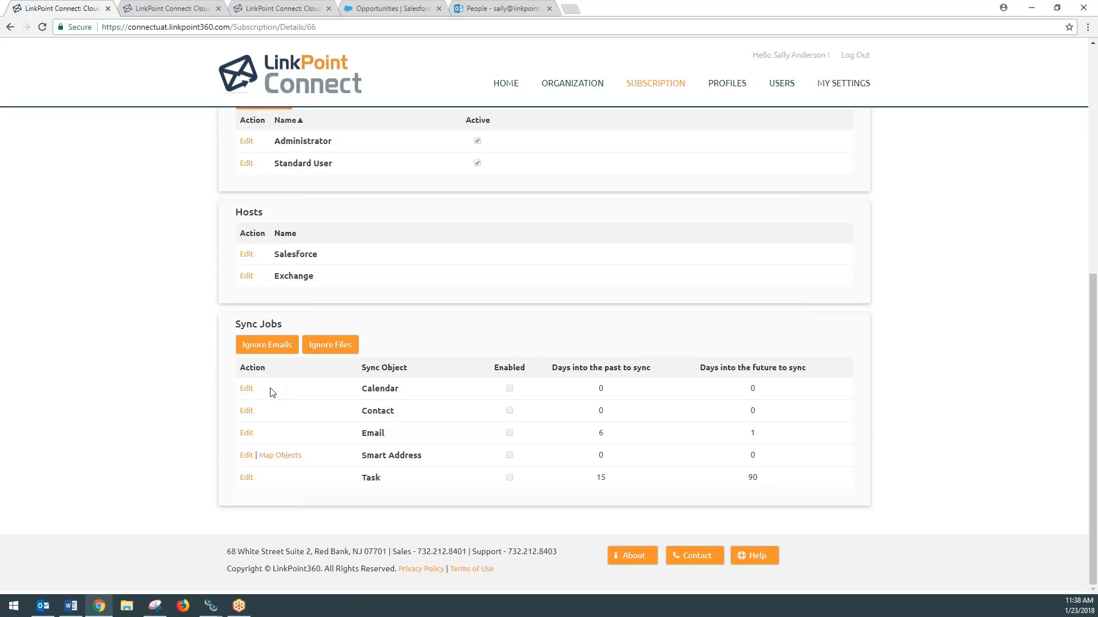
click(246, 389)
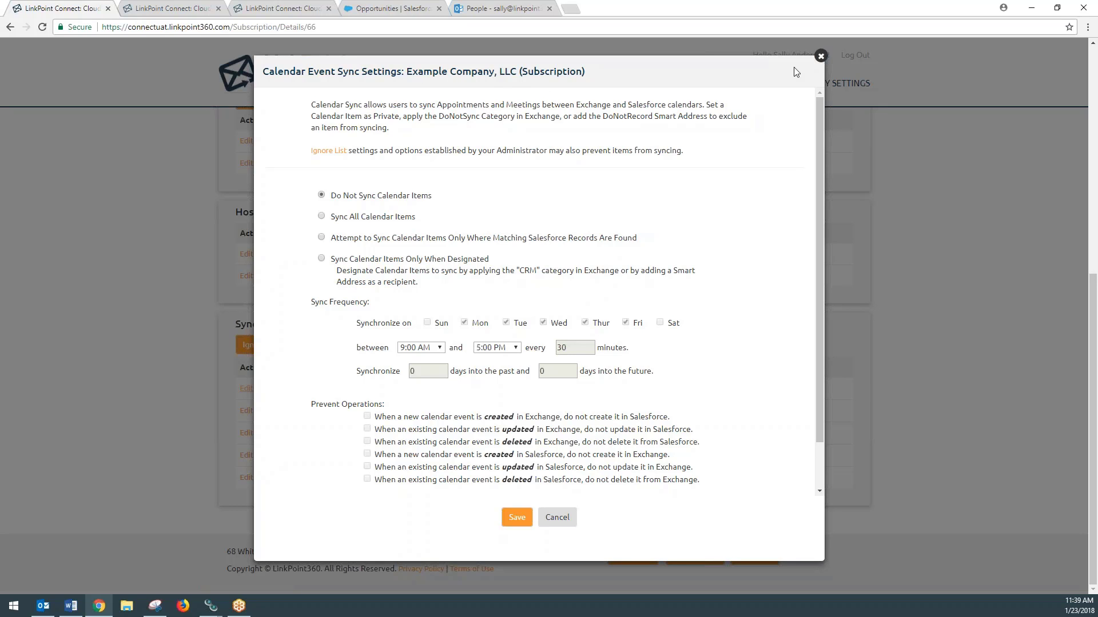
click(820, 56)
Open the Standard User profile and view its Calendar sync settings, closing them without saving
click(725, 85)
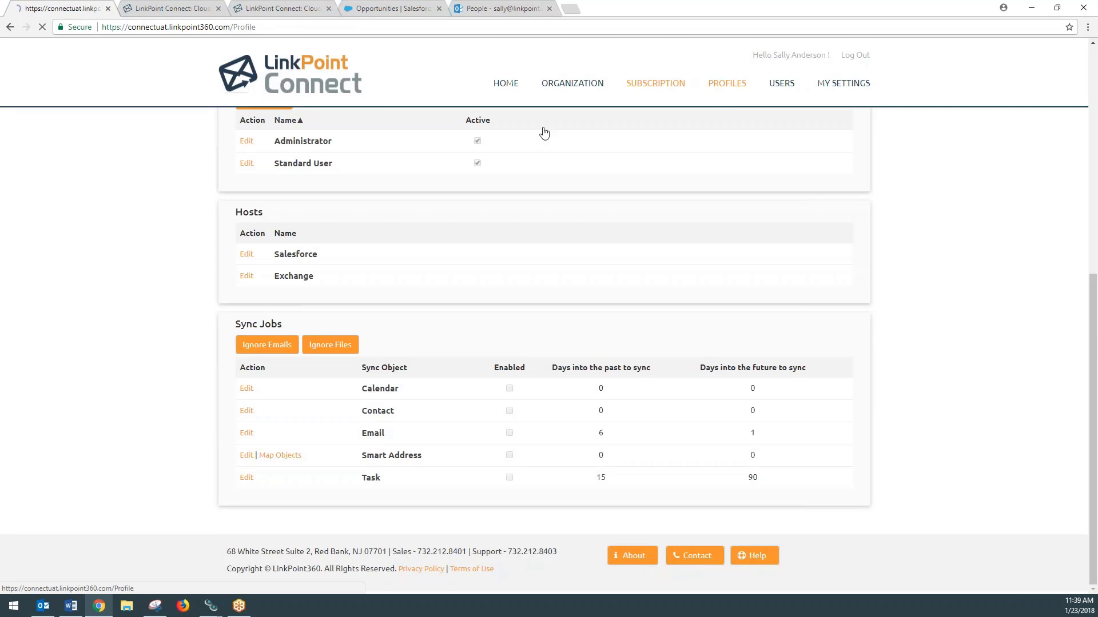
click(301, 221)
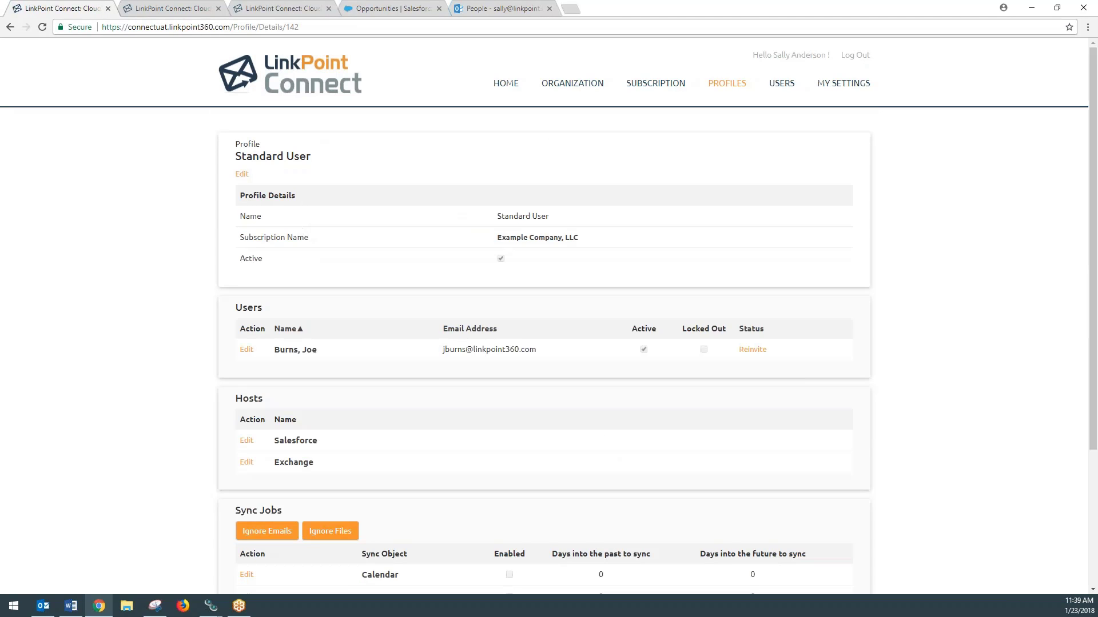
scroll(274, 286, down, 2)
click(247, 461)
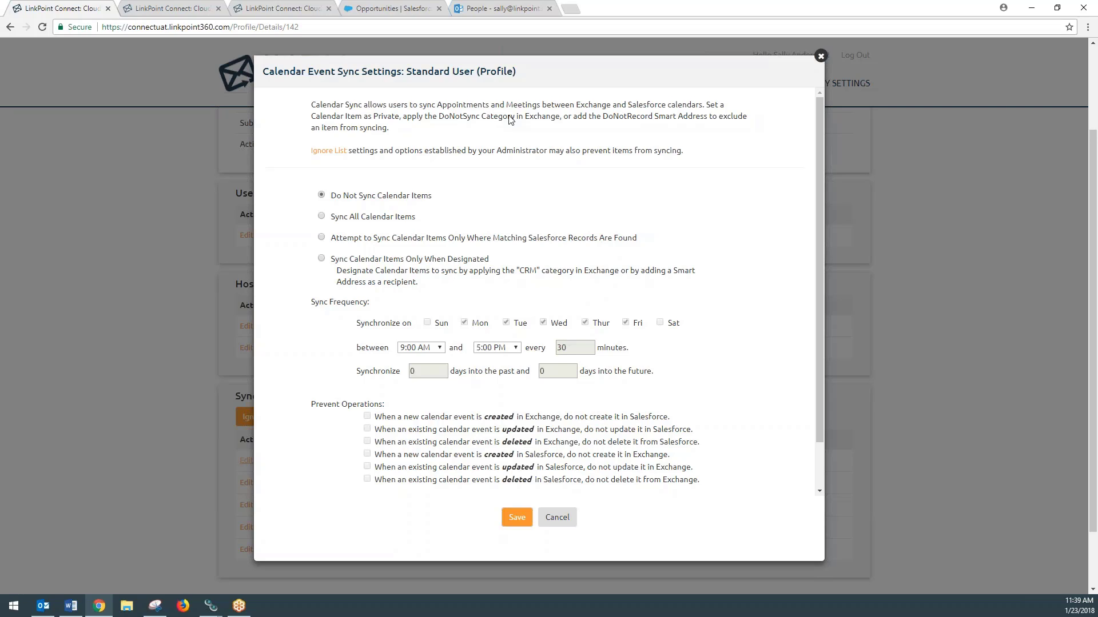
click(820, 56)
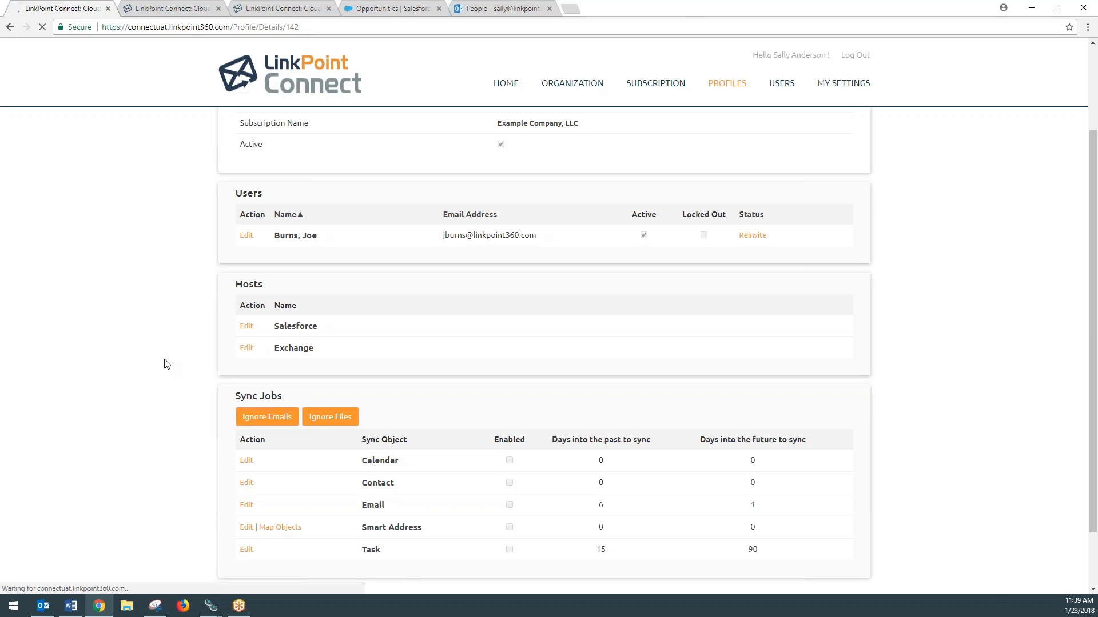
Set the user's own Calendar sync job to Sync Calendar Items Only When Designated and review its remaining options
scroll(172, 366, down, 5)
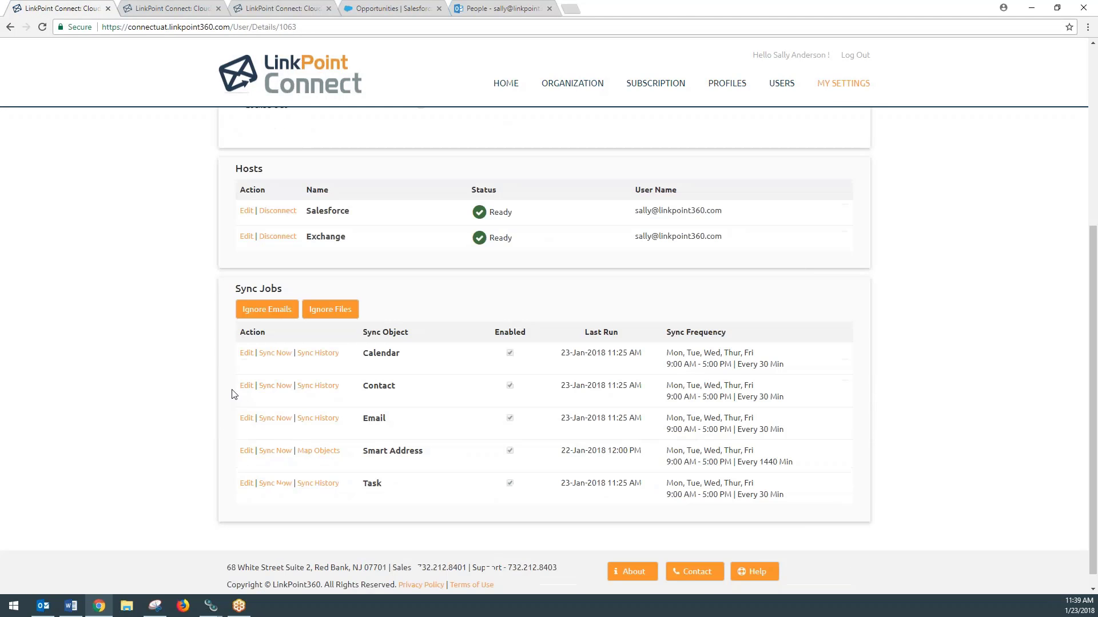
click(247, 354)
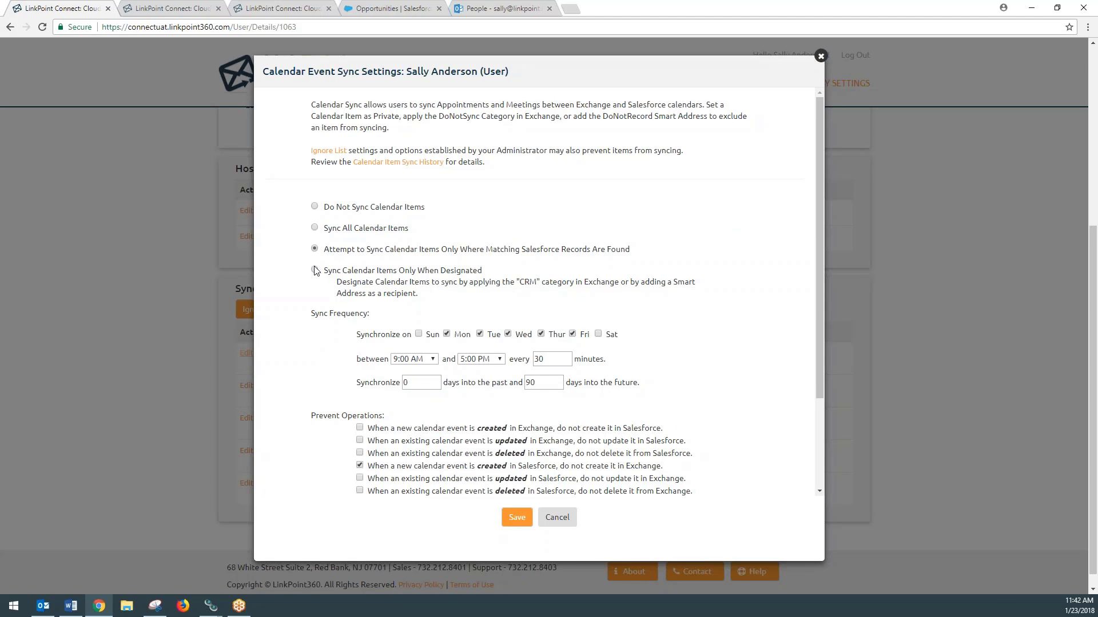
click(315, 271)
scroll(371, 420, down, 1)
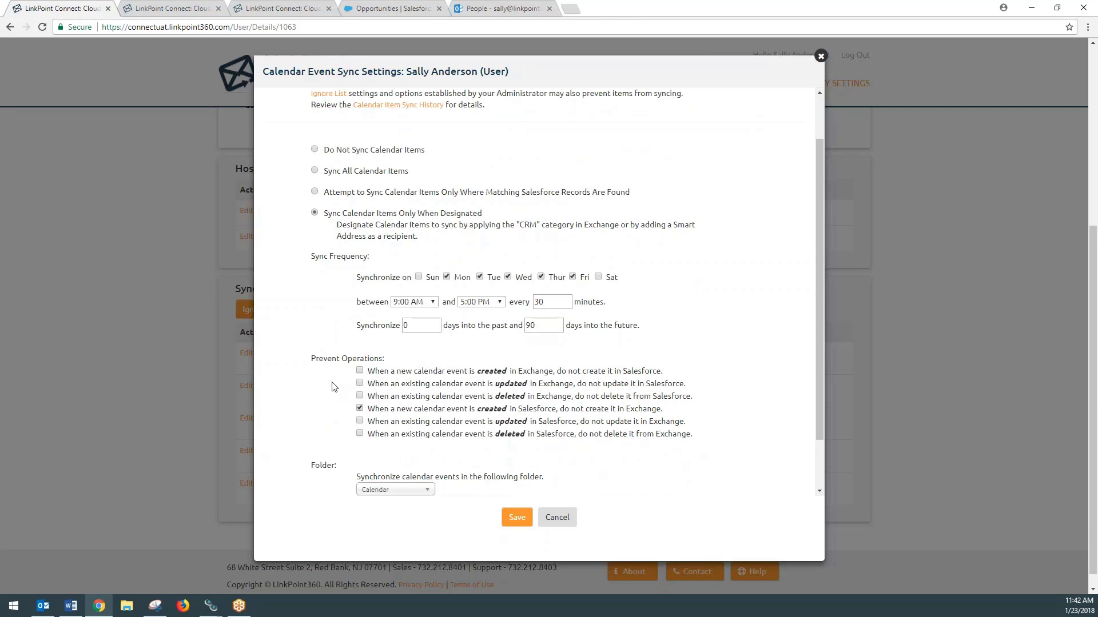
scroll(335, 387, up, 1)
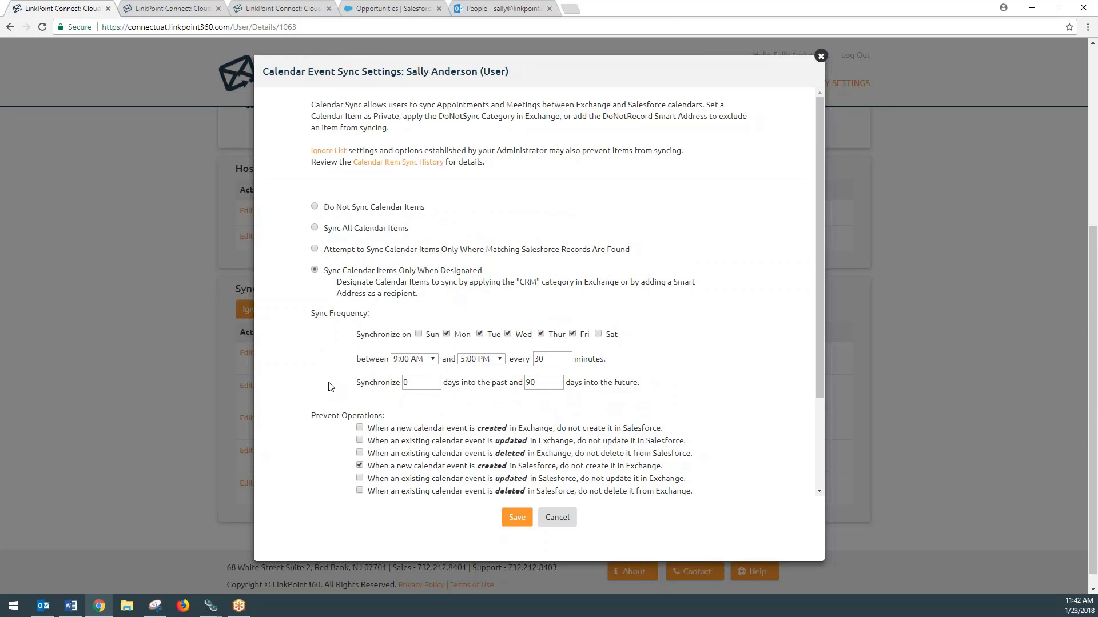